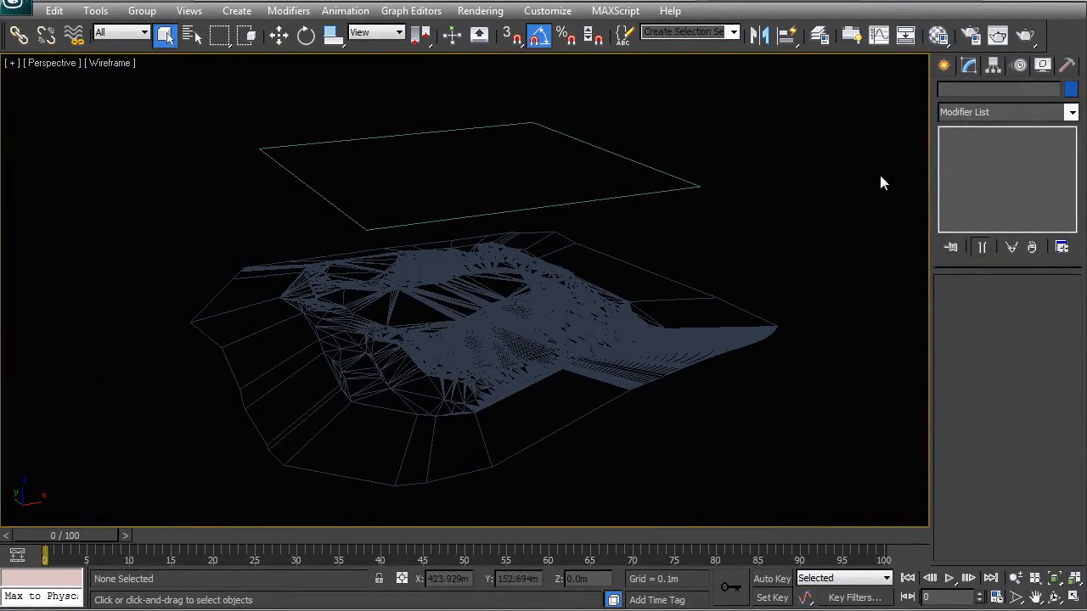
Create a standard primitive plane about 148.12 m by 148.94 m, snapped to the corners of the rectangle spline above the terrain.
left_click(944, 68)
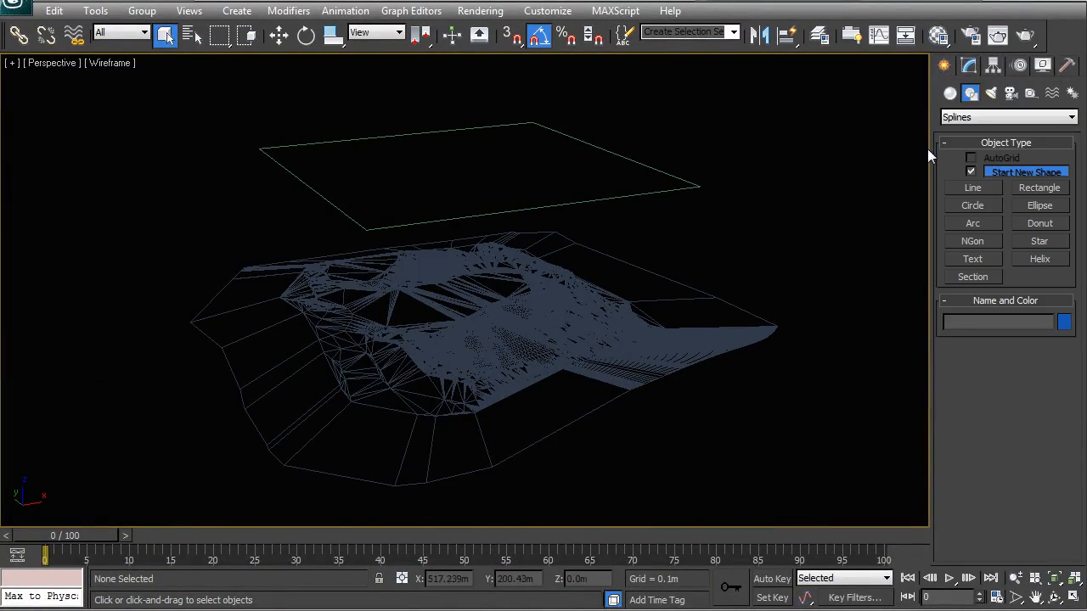
left_click(973, 117)
left_click(950, 94)
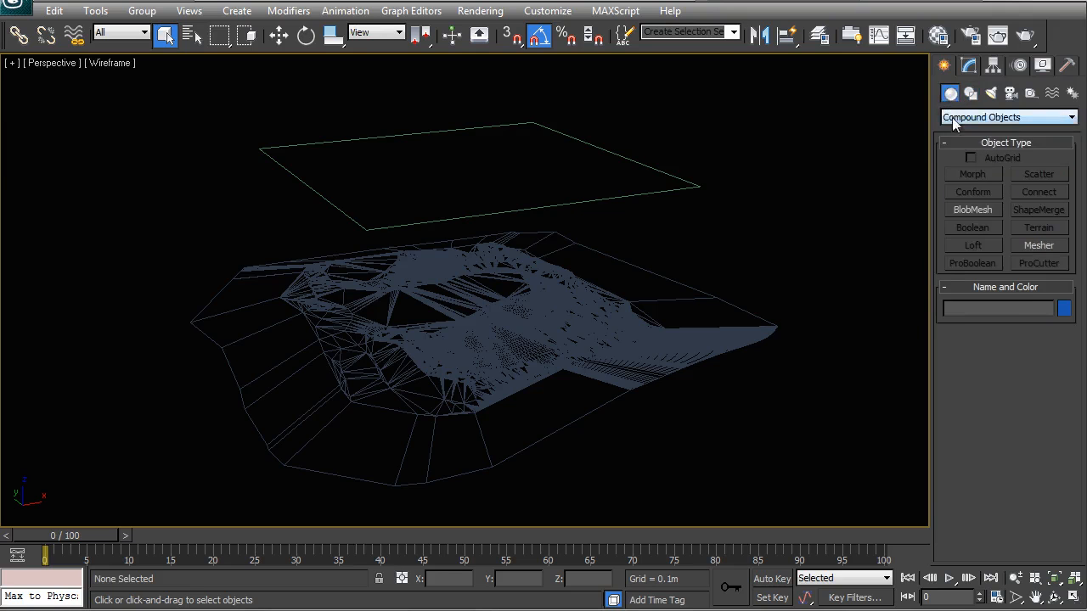
left_click(952, 117)
left_click(957, 133)
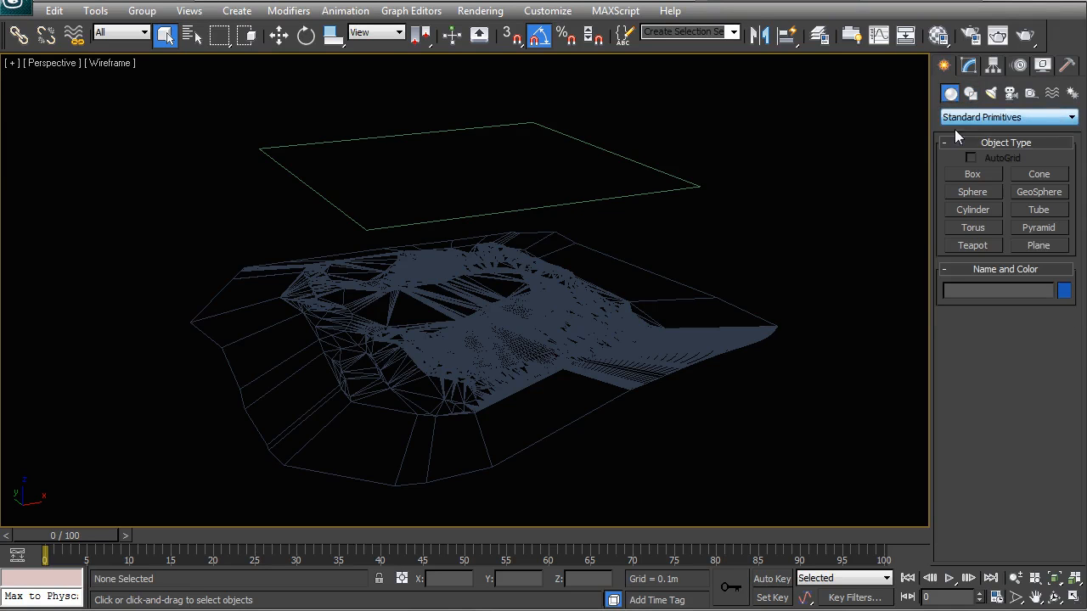
left_click(1037, 244)
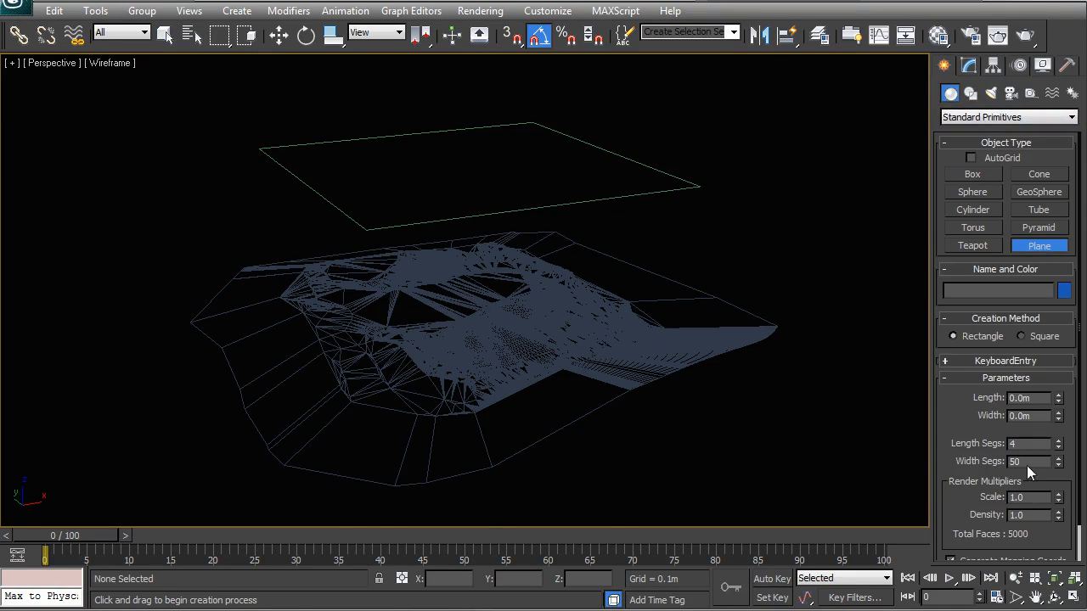
middle_click_drag(484, 272, 528, 342)
key("s")
left_click_drag(305, 214, 746, 260)
middle_click_drag(746, 260, 585, 315)
key("t")
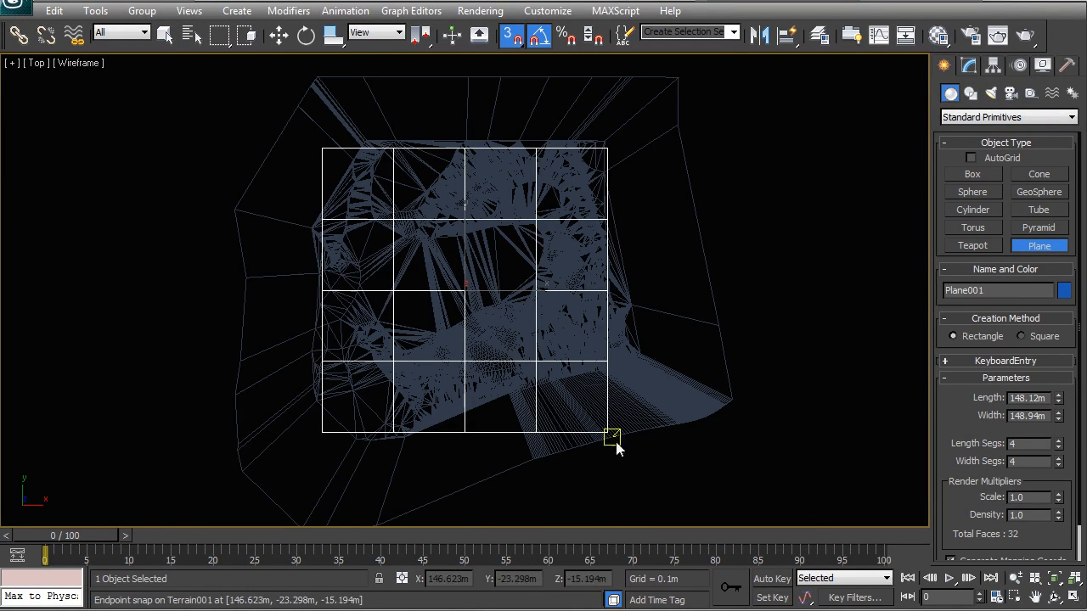
key("p")
middle_click_drag(370, 389, 575, 294, "alt")
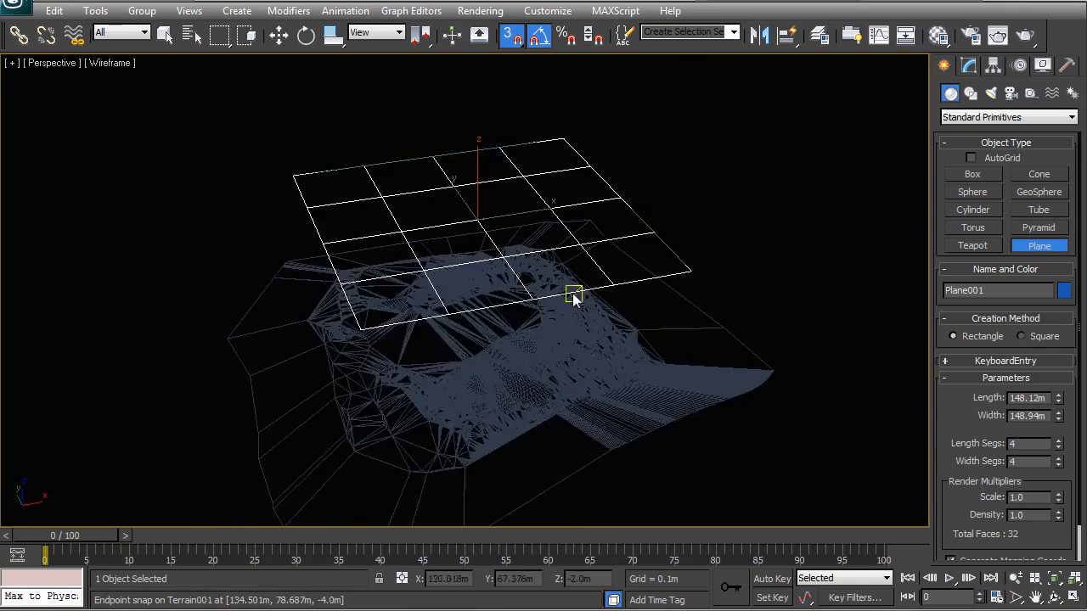
Set the plane's length and width segments to 10 while viewing it from the top.
key("t")
key("z")
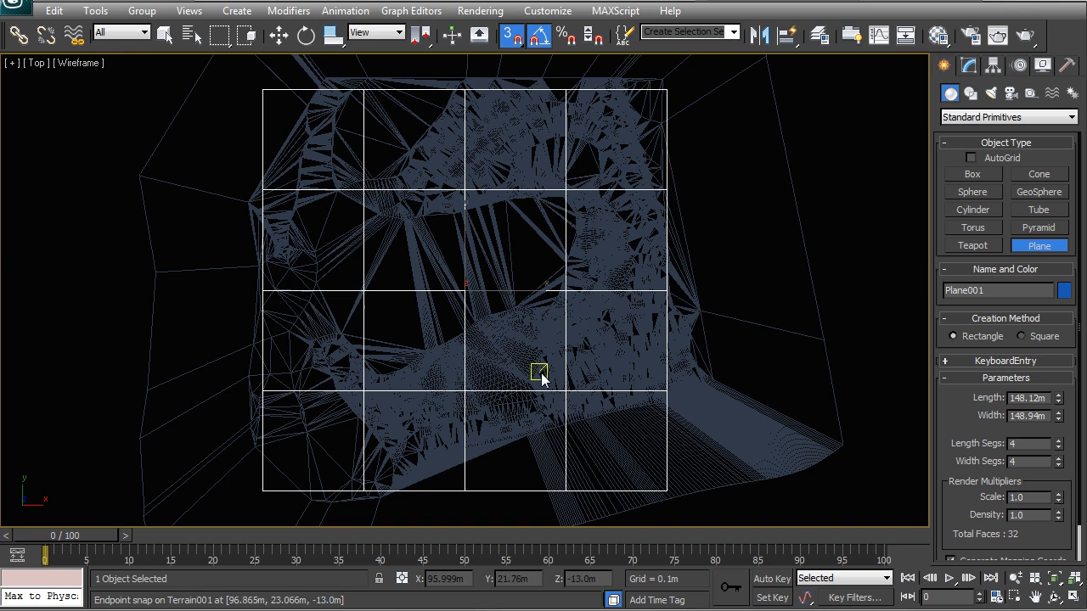
left_click_drag(1029, 445, 990, 463)
type("1010")
left_click(1037, 447)
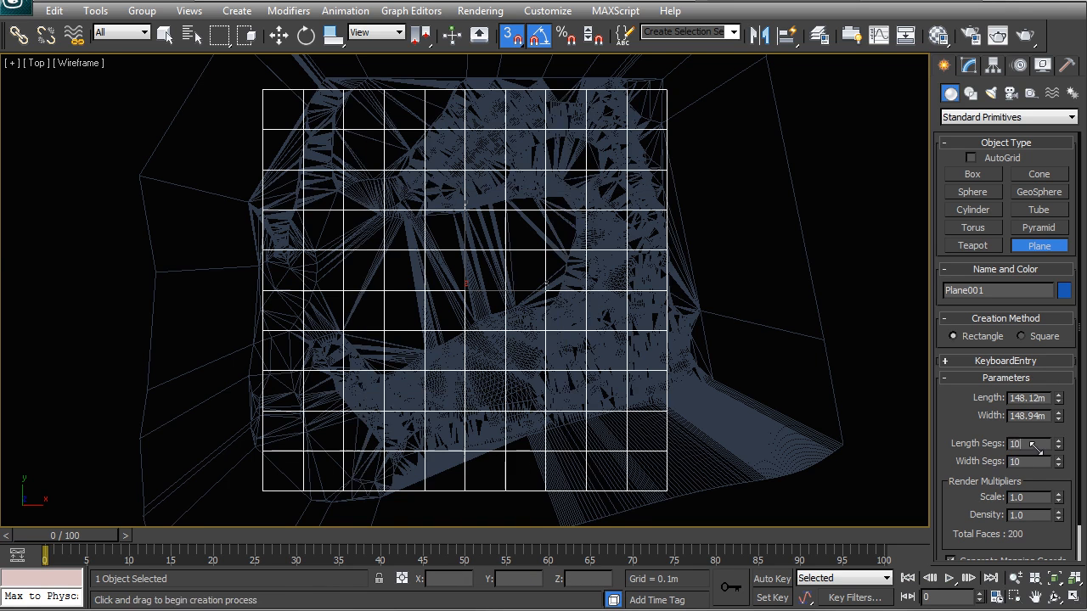
middle_click_drag(502, 338, 494, 274)
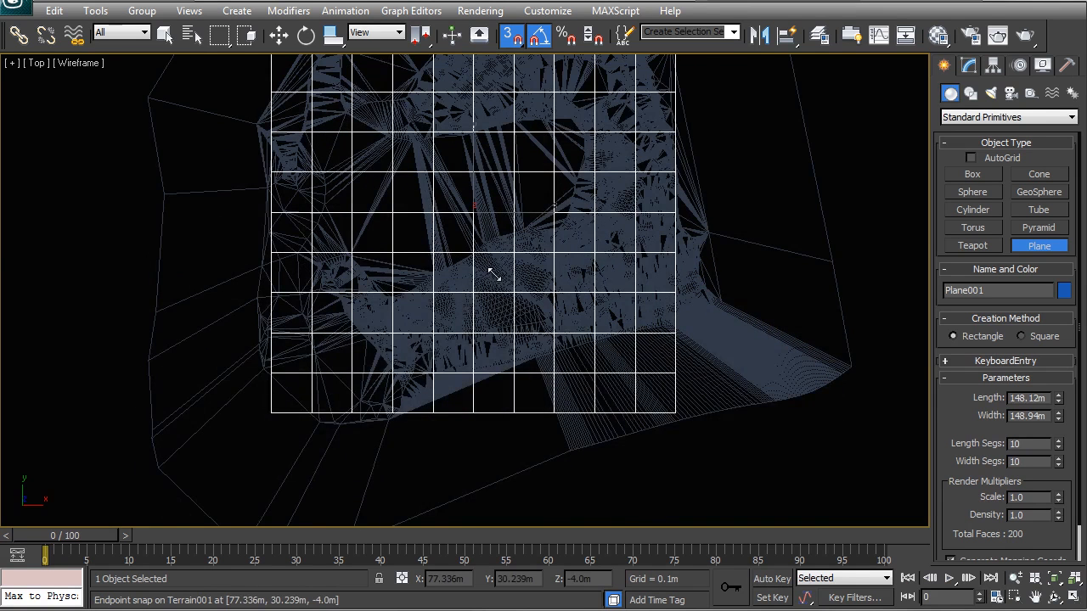
middle_click_drag(575, 281, 575, 321)
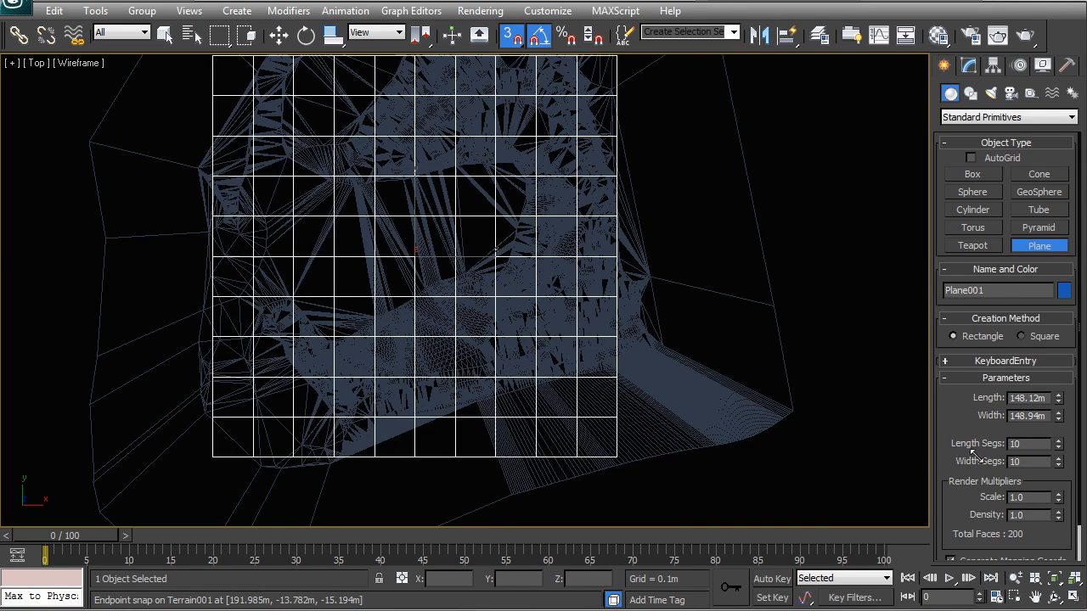
Set the plane's length and width segments to 50 each.
double_click(1015, 445)
type("50")
key("Tab")
type("50")
key("Return")
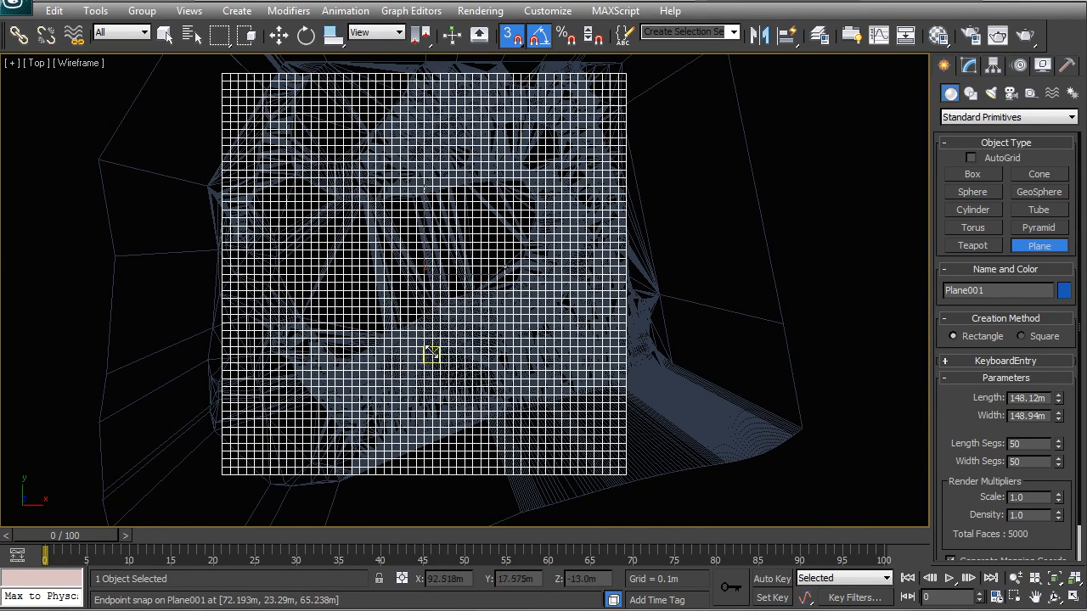
Examine the subdivided plane's density and position above the terrain in the perspective view.
middle_click_drag(473, 360, 547, 347)
key("p")
scroll(513, 341, "down", 1)
middle_click_drag(436, 371, 531, 265, "alt")
scroll(490, 260, "down", 2)
middle_click_drag(493, 307, 509, 279, "alt")
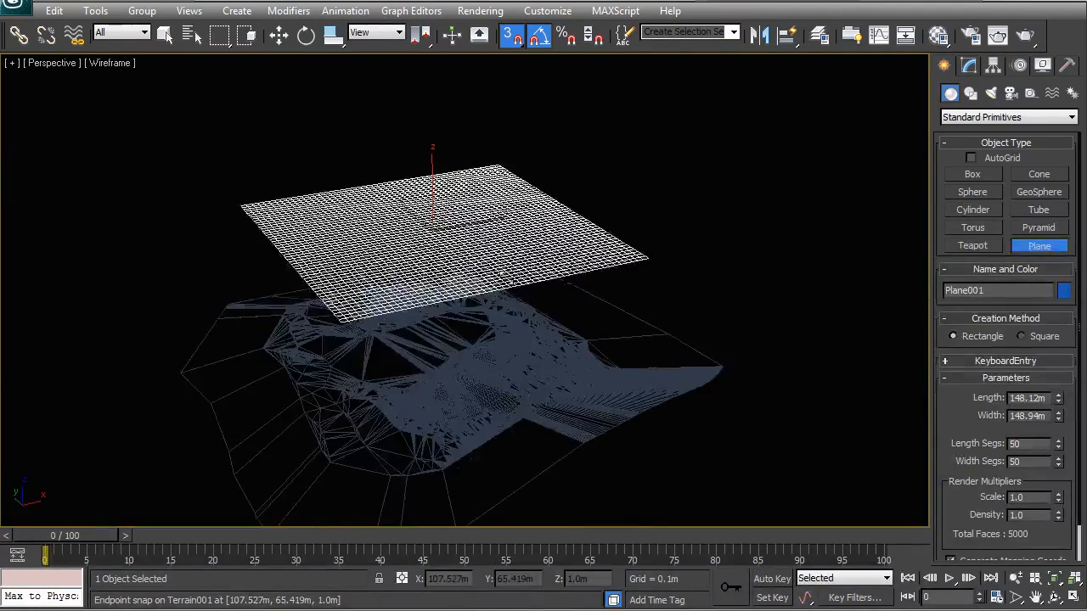
middle_click_drag(482, 363, 537, 327)
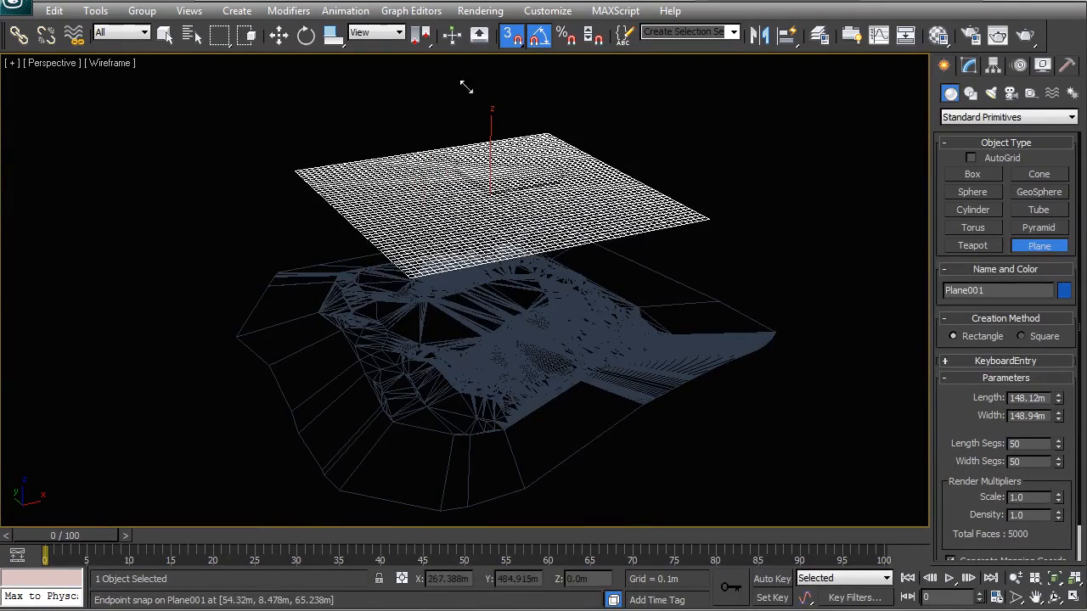
middle_click_drag(565, 291, 501, 306, "alt")
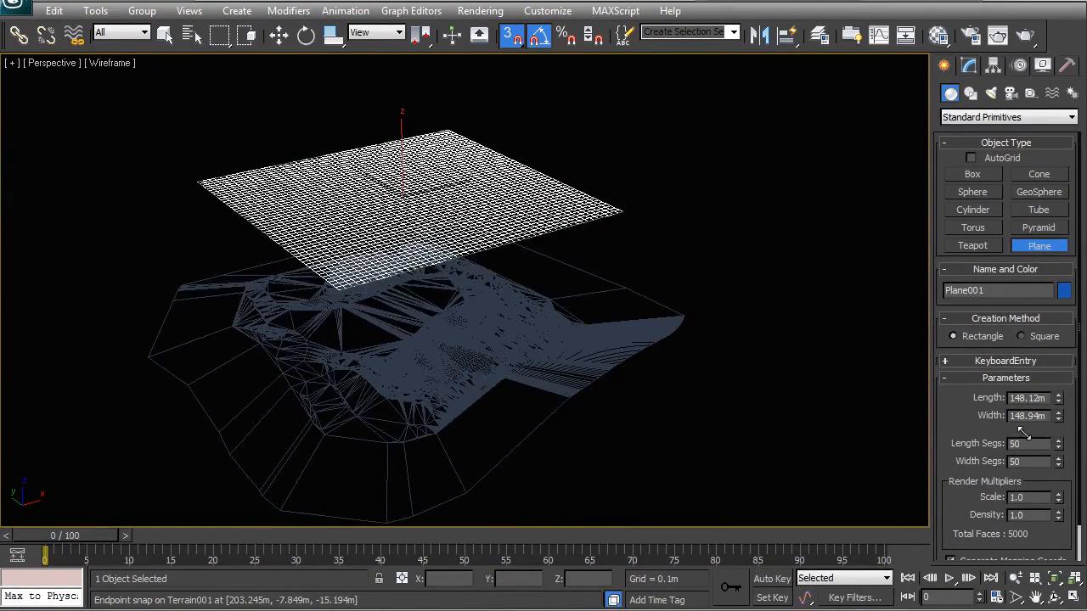
middle_click_drag(591, 371, 644, 380)
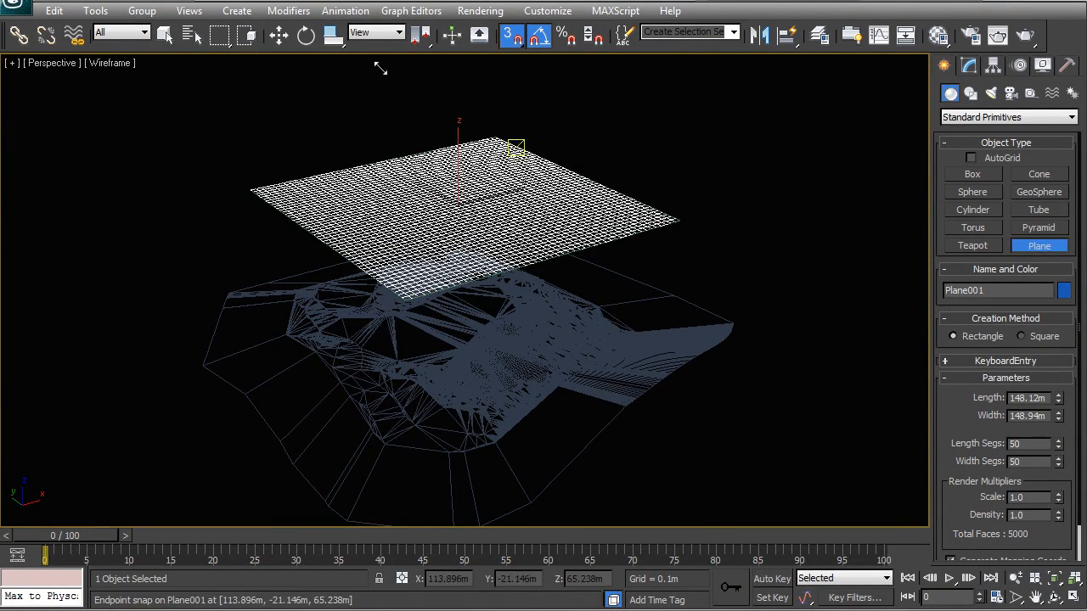
middle_click_drag(517, 221, 470, 369, "alt")
Return to the Top view and end plane creation, keeping the subdivided plane selected.
key("t")
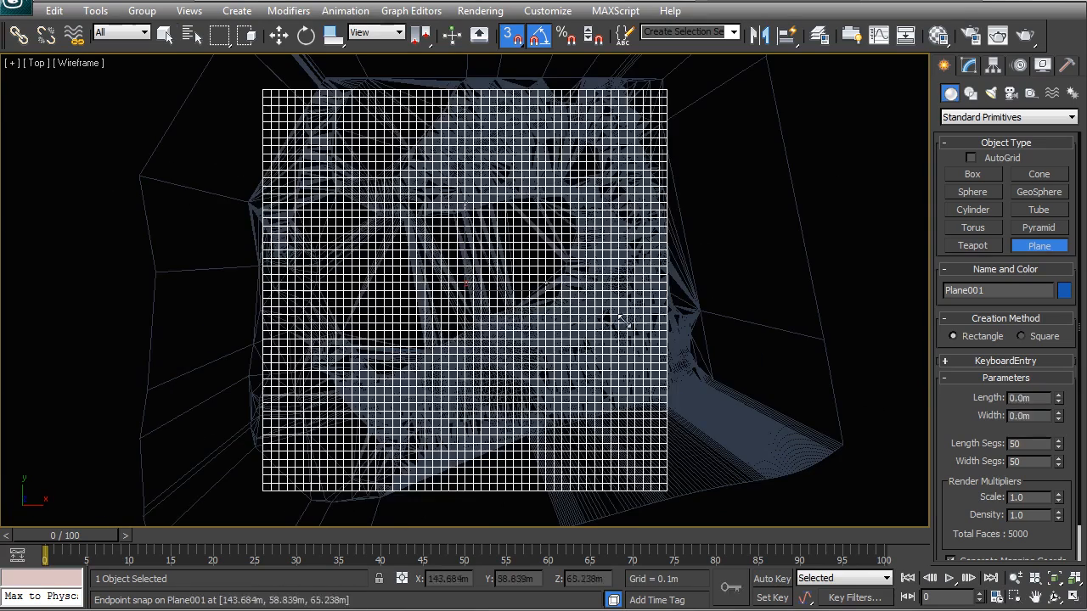
right_click(620, 315)
left_click(782, 180)
left_click(608, 210)
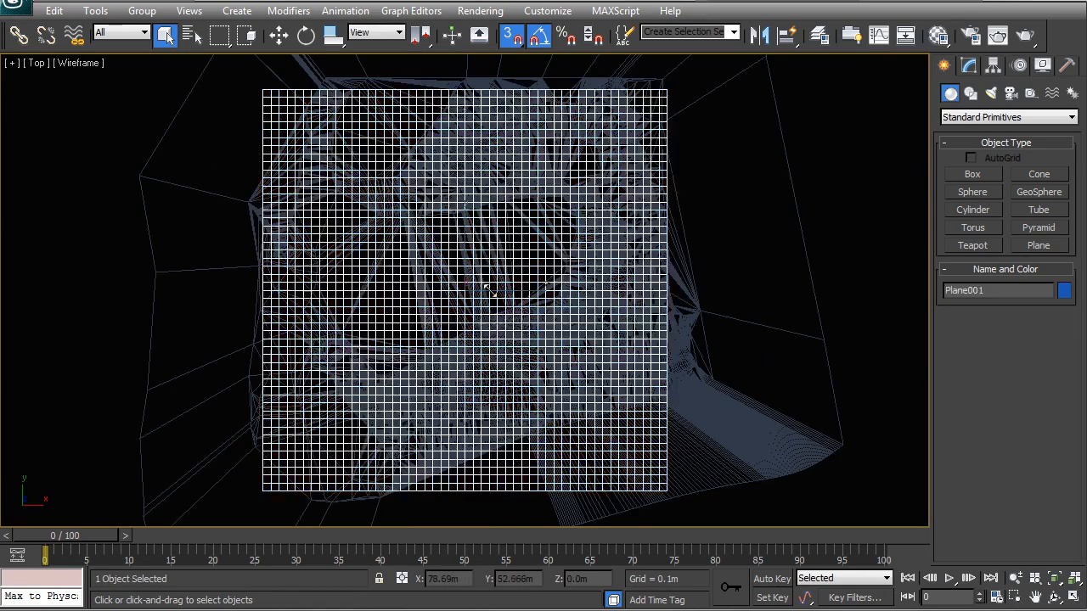
Start a Conform compound object from the plane with the Top view active and the terrain's outer area in sight.
scroll(488, 287, "up", 3)
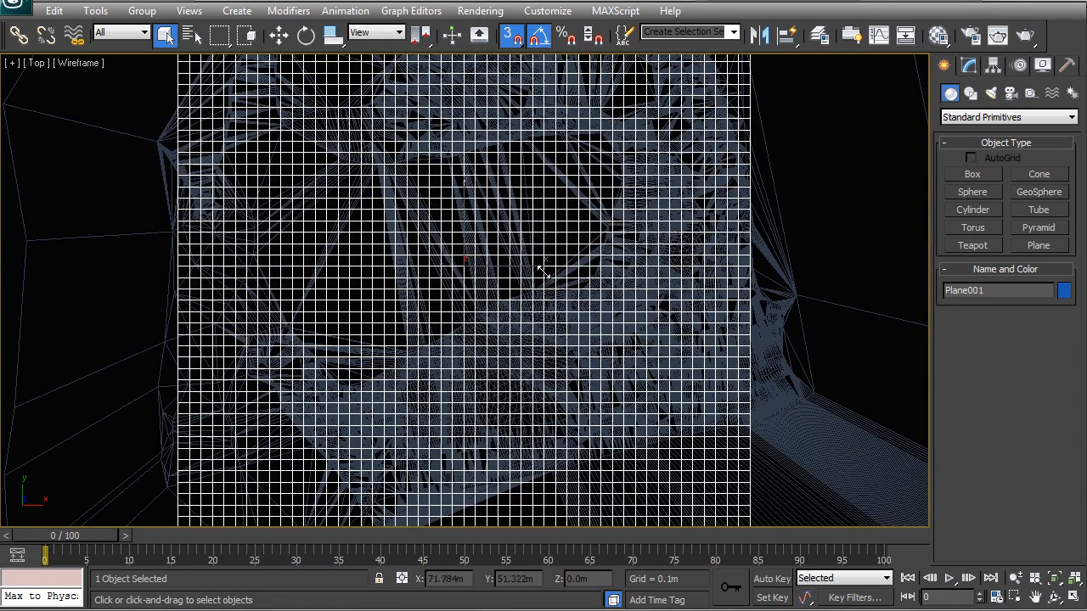
scroll(544, 325, "down", 2)
mouse_move(547, 250)
middle_mouse_down()
mouse_move(544, 325)
mouse_move(542, 267)
middle_mouse_up()
scroll(540, 324, "up", 2)
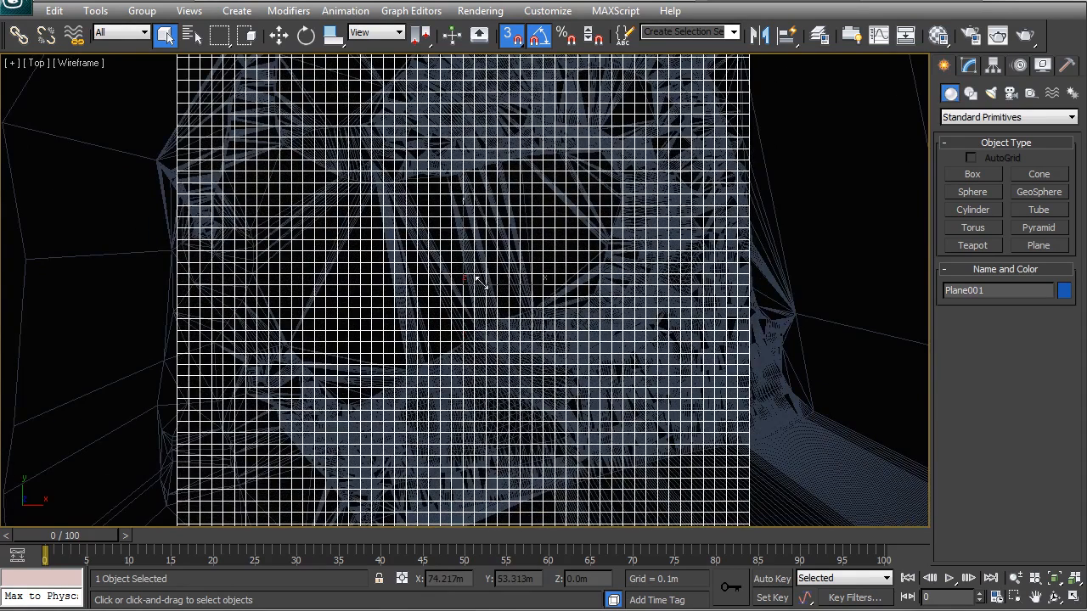
middle_click_drag(471, 299, 581, 200)
middle_click_drag(791, 251, 746, 317)
middle_click_drag(682, 251, 451, 229)
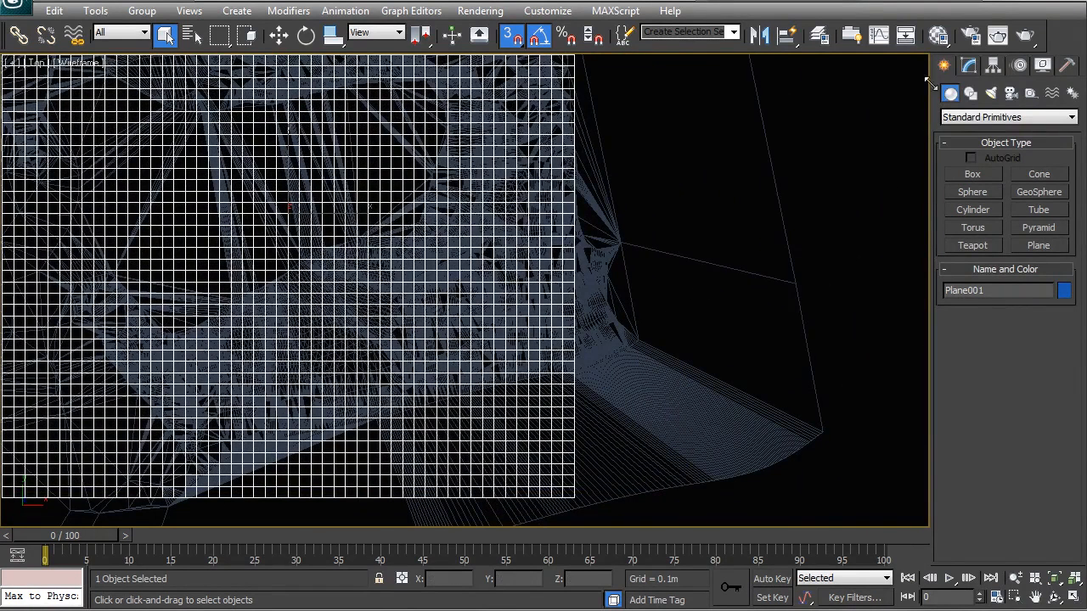
left_click(953, 118)
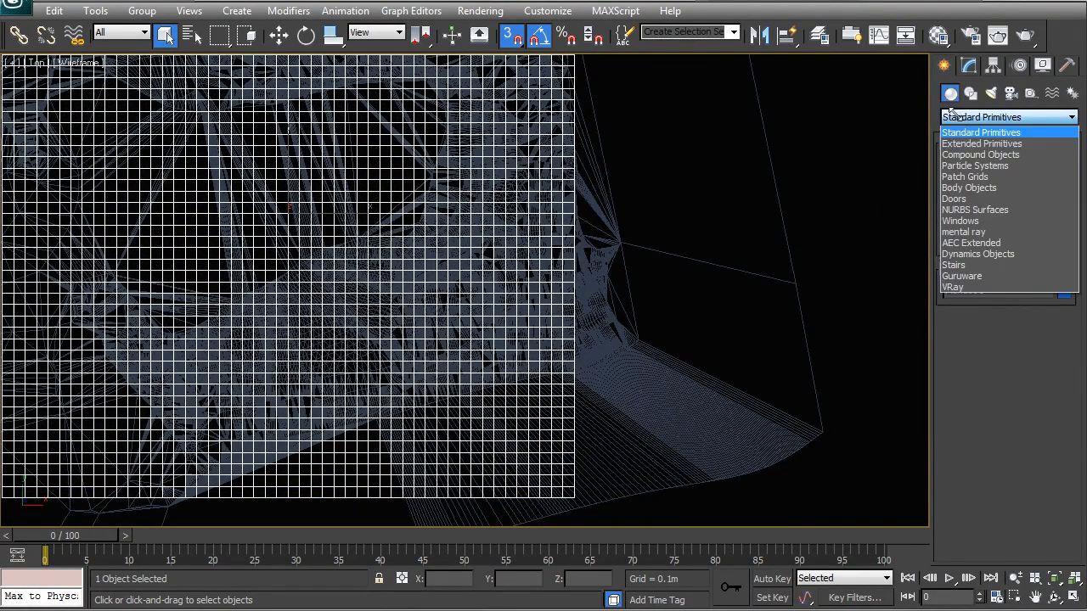
left_click(965, 152)
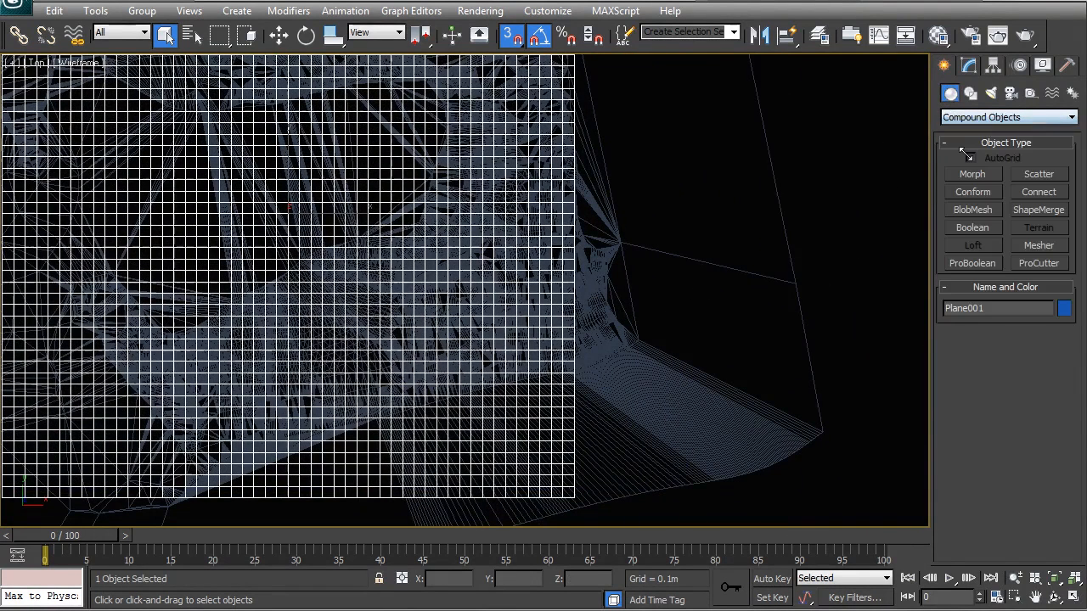
left_click(966, 192)
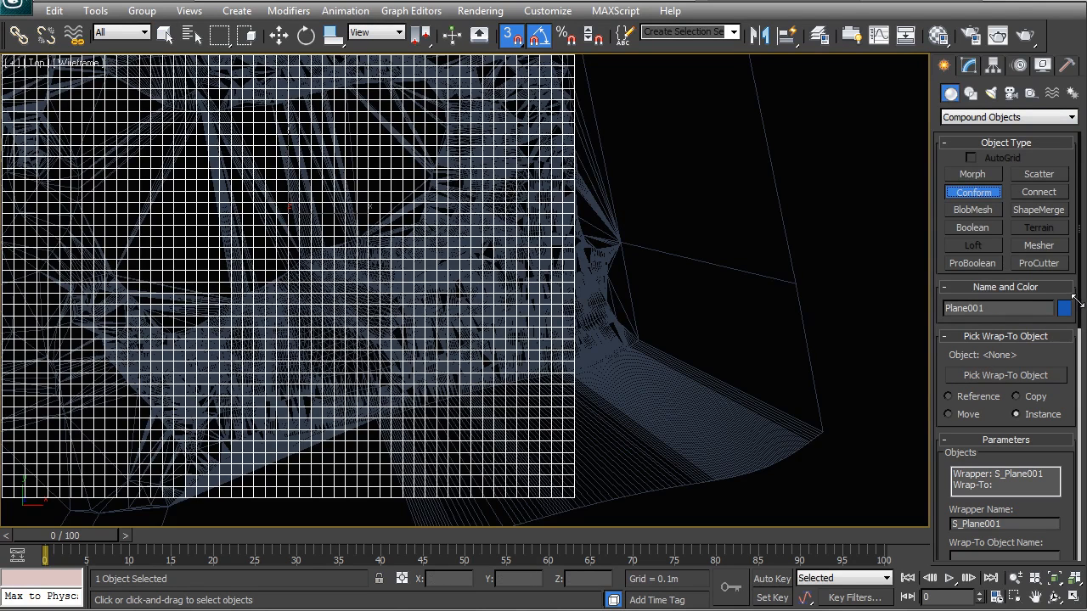
Turn on Hide Wrap-To Object in the Conform parameters and review the vertex projection direction options.
left_click_drag(1078, 303, 1077, 546)
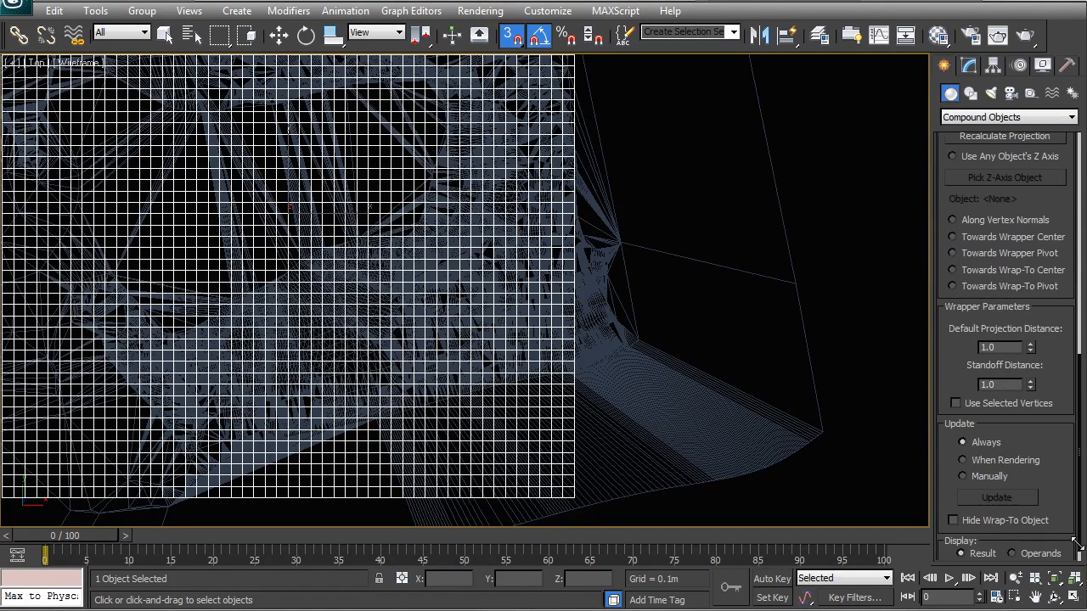
left_click(952, 521)
left_click_drag(1077, 369, 1078, 127)
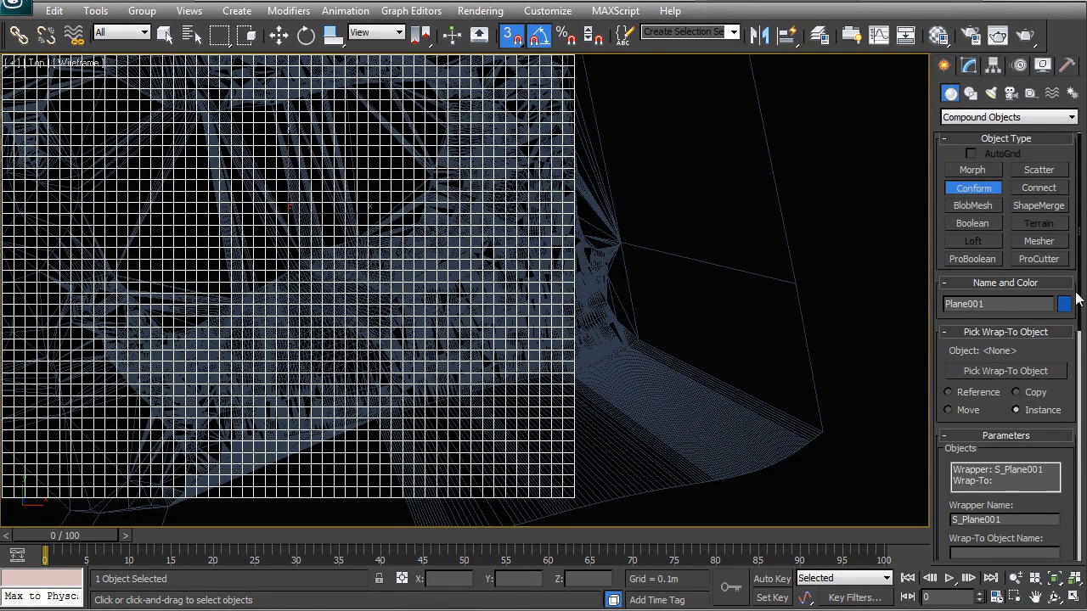
scroll(967, 389, "down", 5)
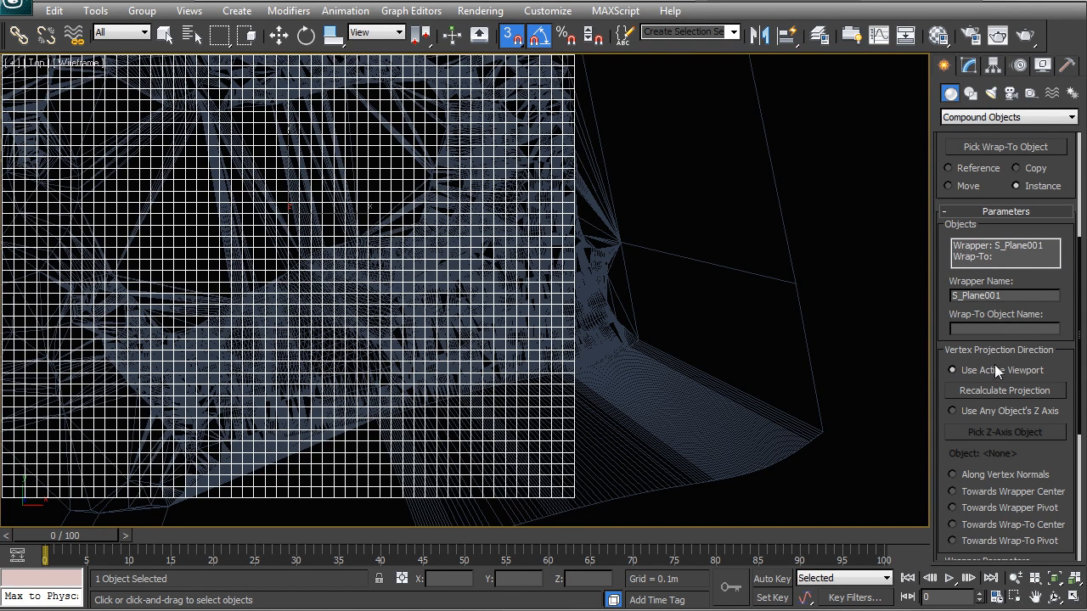
scroll(1059, 185, "up", 5)
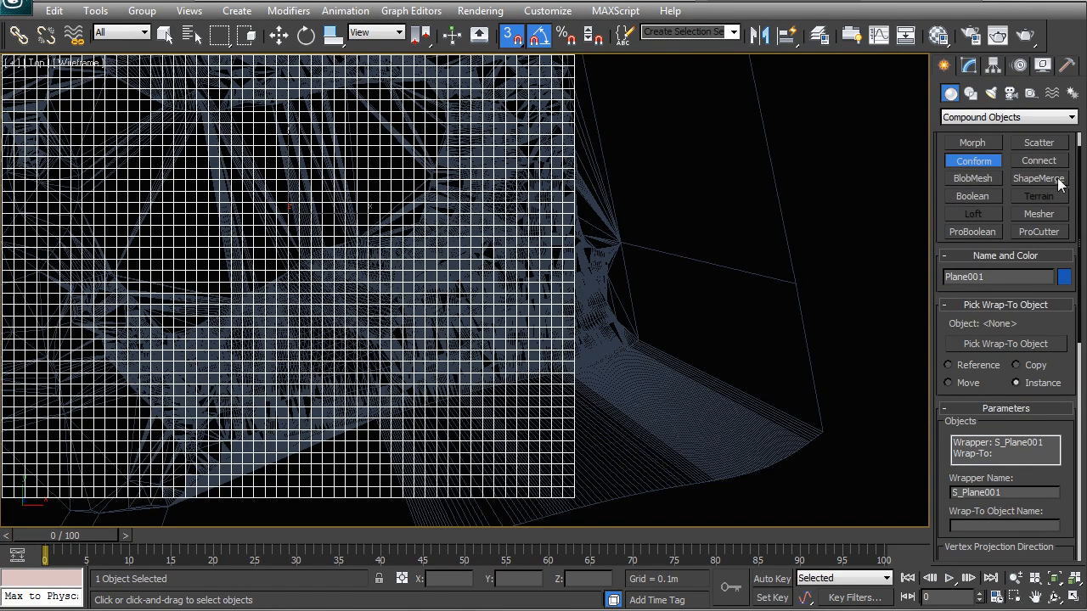
Pick the terrain as an instanced wrap-to object to conform the plane to it, and exit the command.
left_click(984, 344)
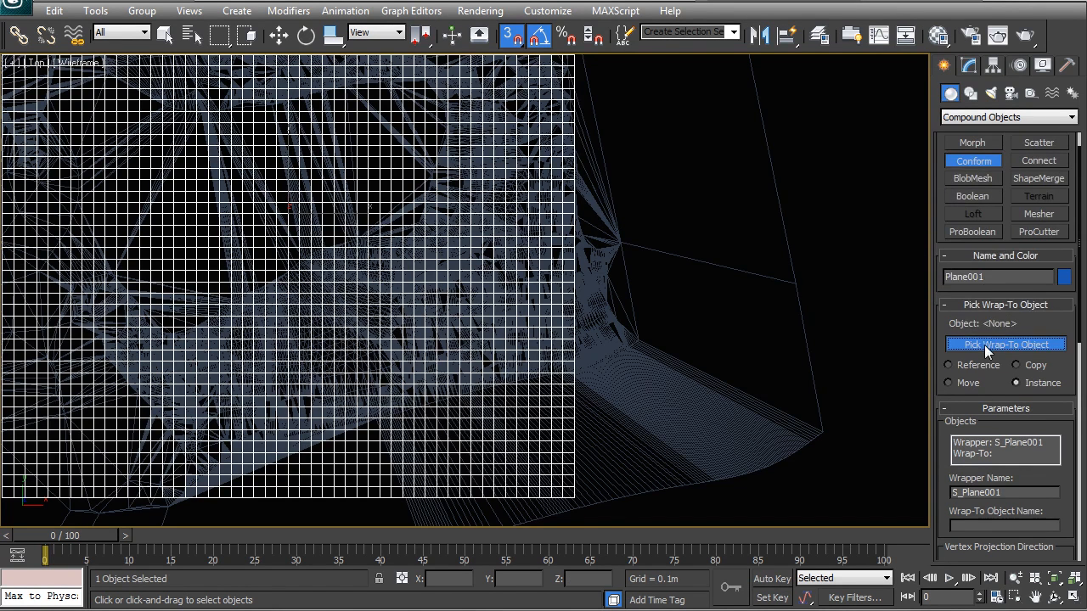
left_click(650, 393)
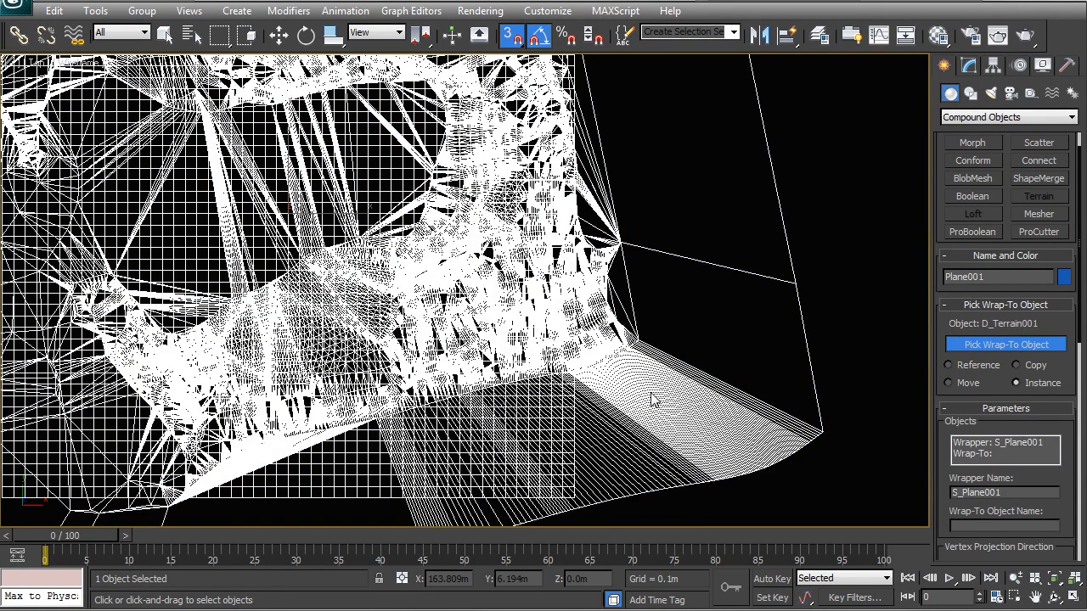
right_click(651, 398)
Delete the original terrain mesh and the rectangle spline above it, leaving only the conformed plane.
middle_click_drag(651, 398, 509, 191, "alt")
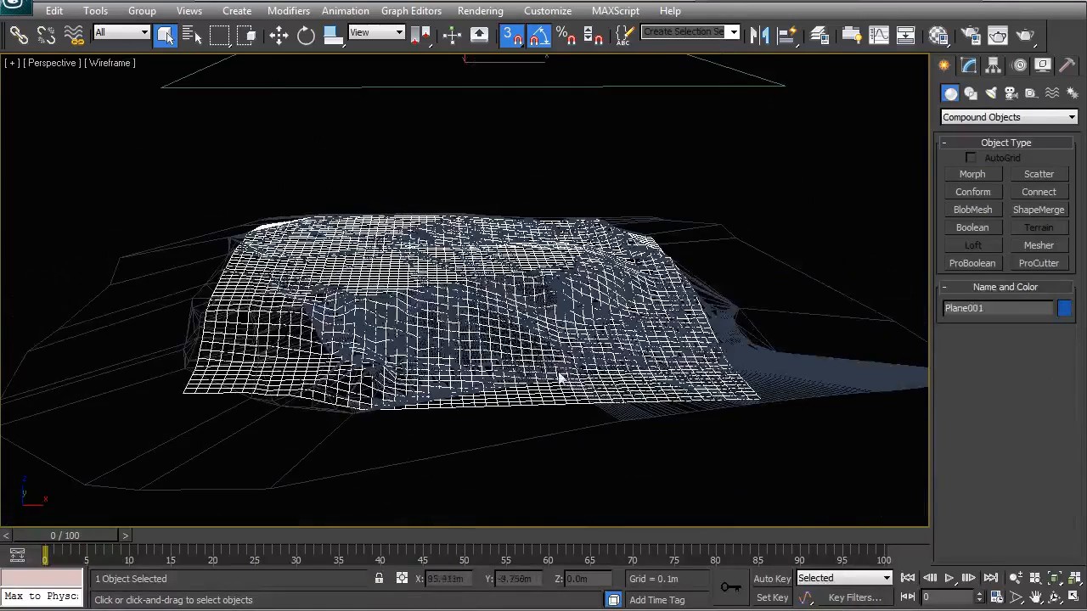
middle_click_drag(397, 396, 428, 201, "alt")
mouse_move(417, 303)
middle_mouse_down("alt")
mouse_move(456, 331)
mouse_move(519, 301)
mouse_move(424, 308)
mouse_move(420, 324)
middle_mouse_up("alt")
left_click(582, 415)
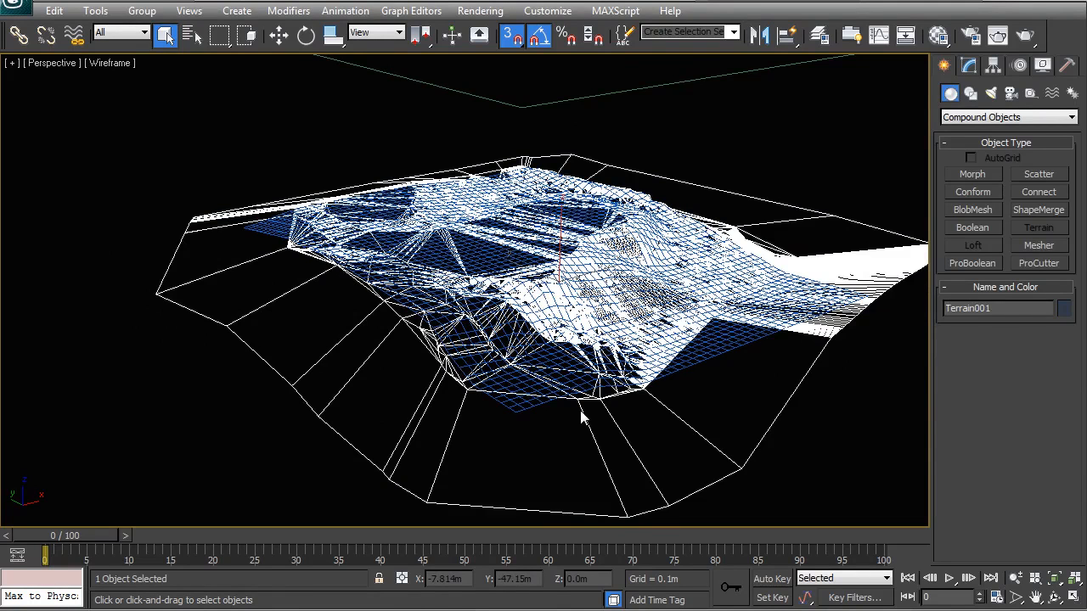
key("Delete")
left_click(537, 106)
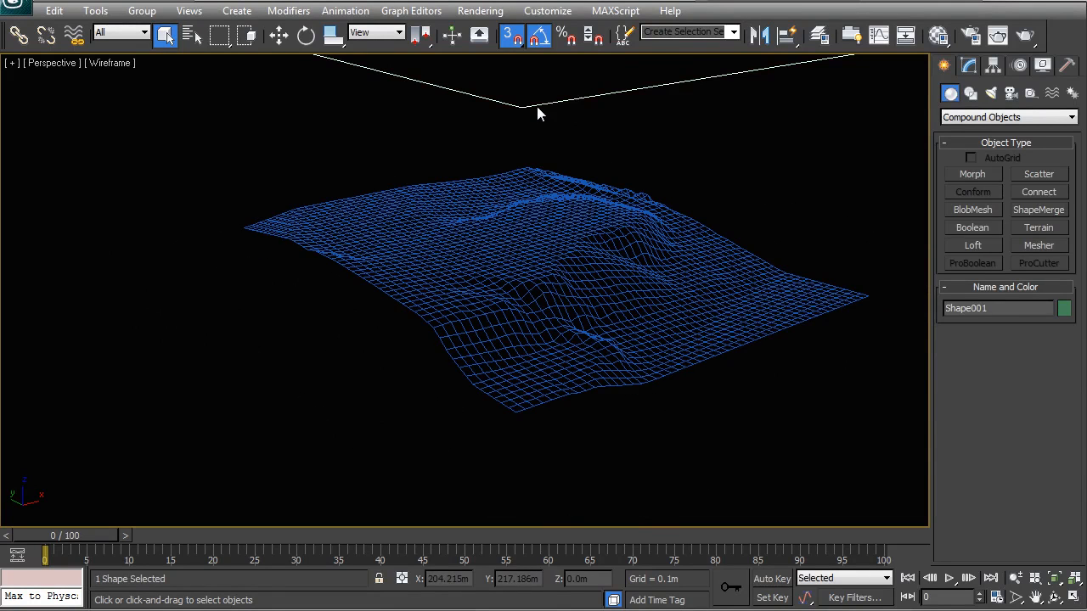
key("Delete")
Display the conformed plane shaded with edged faces and inspect its surface up close and as a whole.
scroll(641, 290, "up", 1)
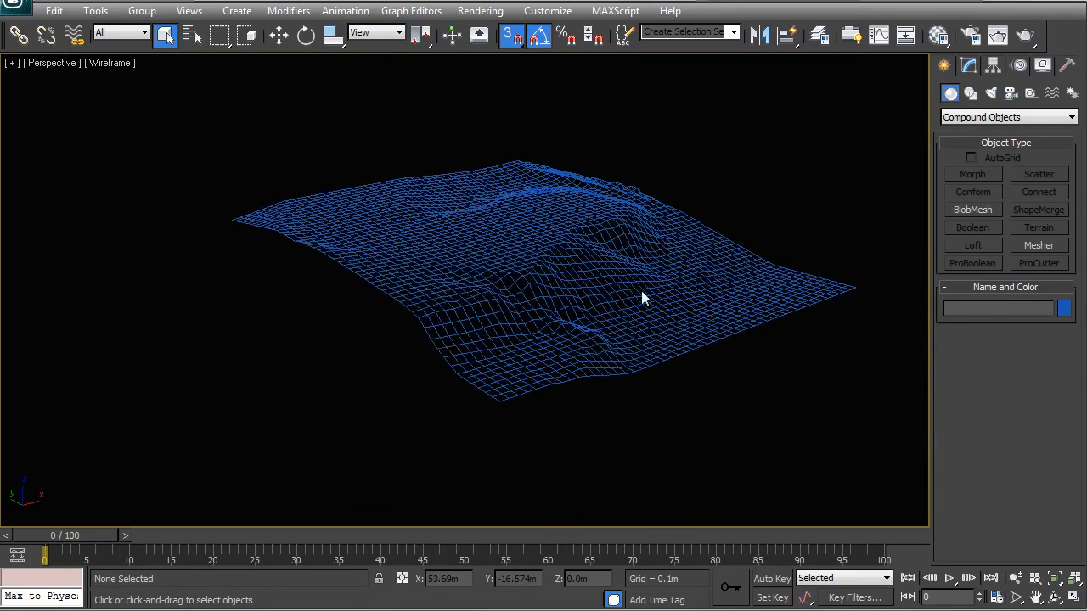
key("F3")
scroll(621, 284, "up", 3)
key("F4")
middle_click_drag(618, 288, 593, 272, "alt")
scroll(552, 288, "up", 2)
middle_click_drag(520, 248, 474, 229, "alt")
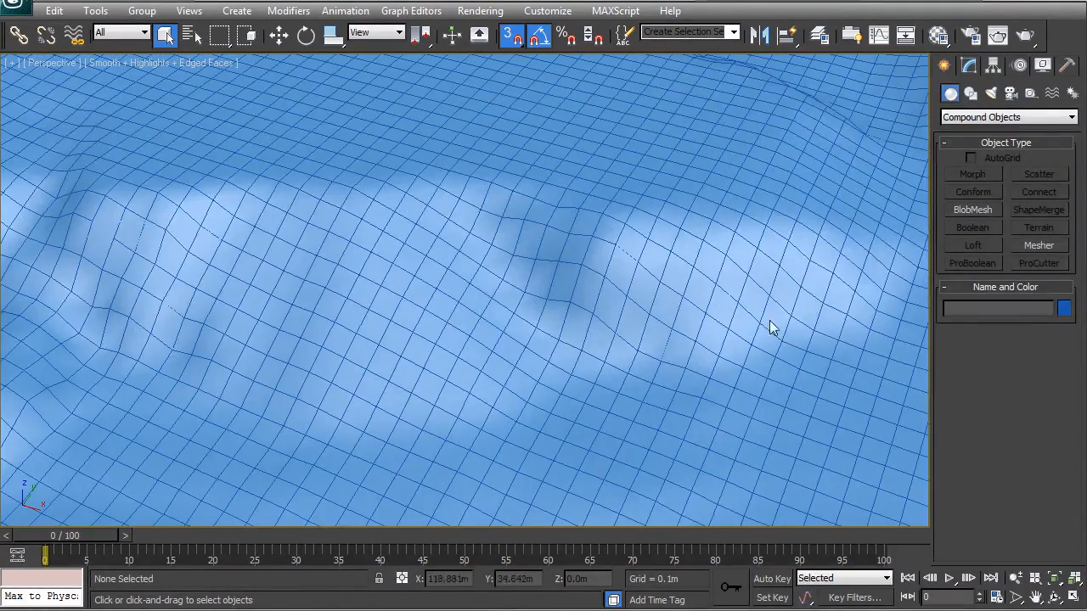
scroll(697, 272, "down", 5)
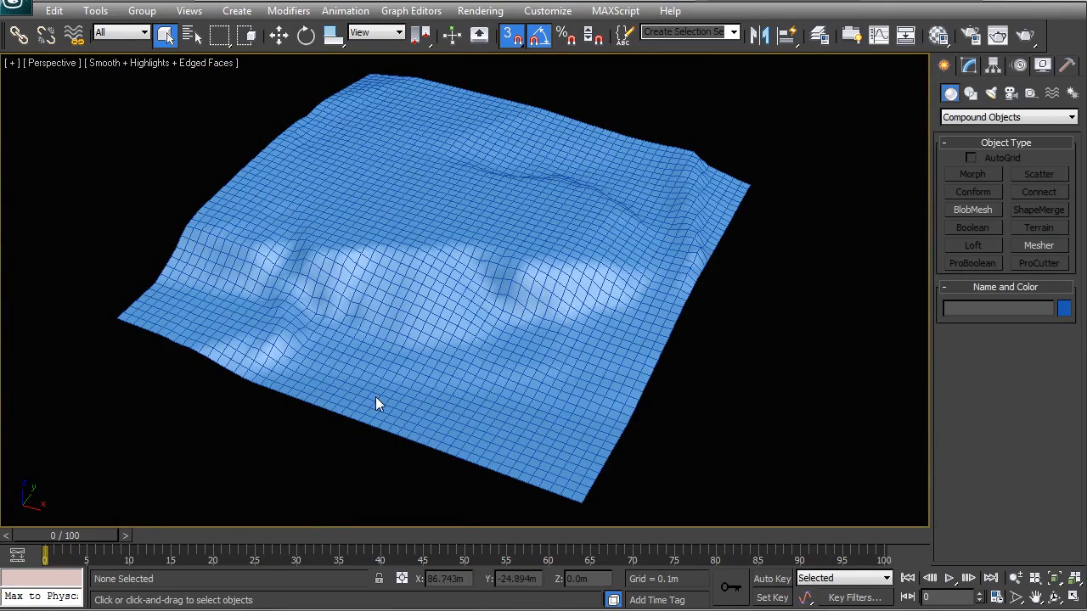
Display the conformed plane in wireframe without shading.
middle_click_drag(380, 397, 507, 233, "alt")
key("F4")
key("F3")
scroll(457, 272, "down", 3)
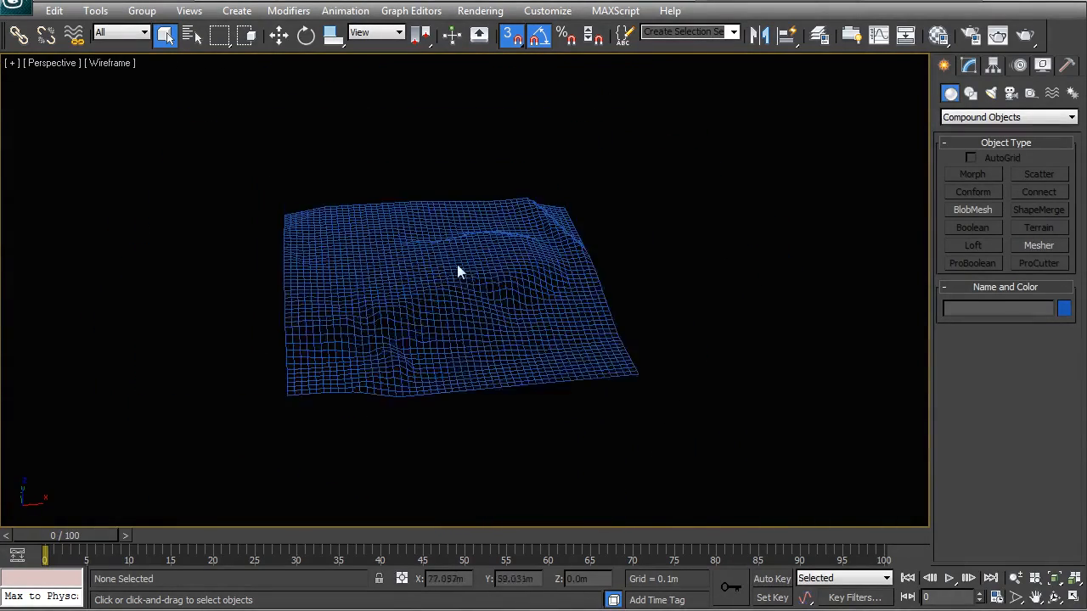
Add the conformed plane to the 01_Site Mesh layer in the layer manager.
middle_click_drag(457, 272, 508, 273, "alt")
left_click(820, 35)
left_click(455, 327)
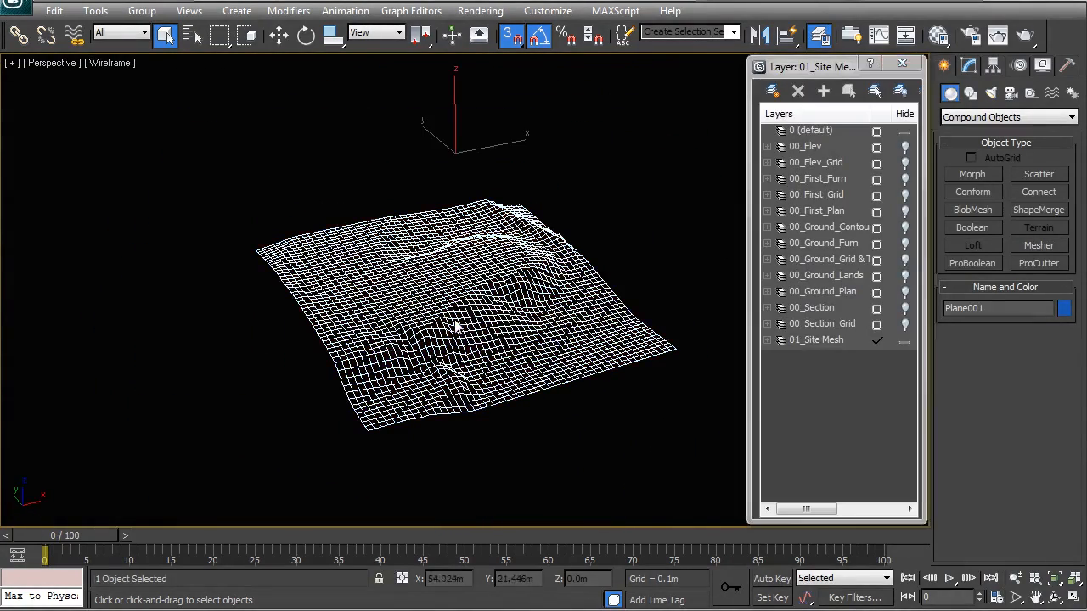
left_click(806, 342)
left_click(823, 91)
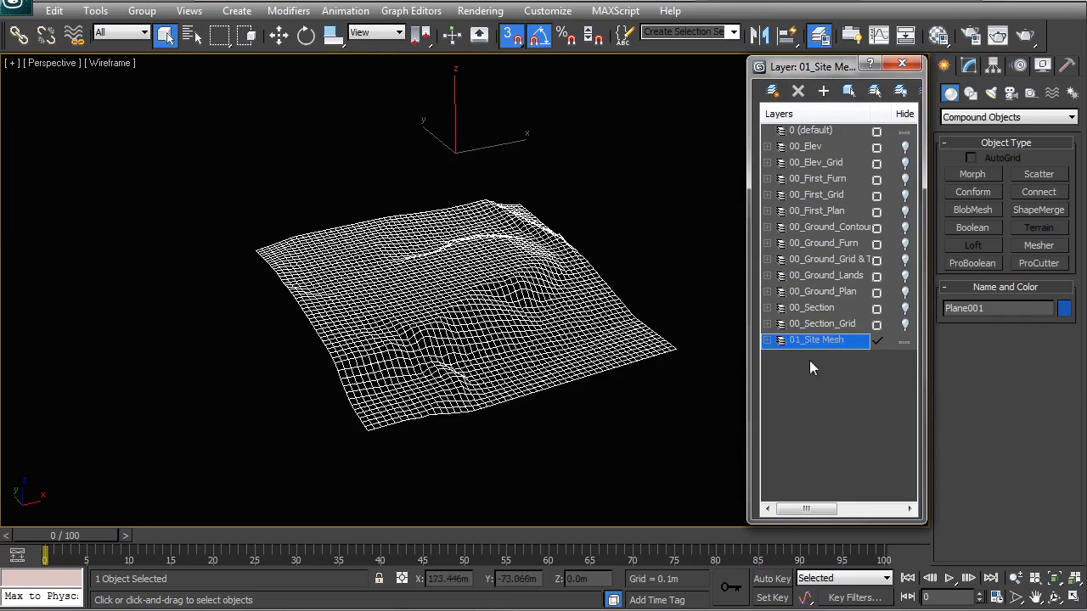
Hide and unhide the 01_Site Mesh layer to check that it contains the plane.
left_click(904, 341)
left_click(904, 340)
middle_click_drag(446, 333, 451, 287)
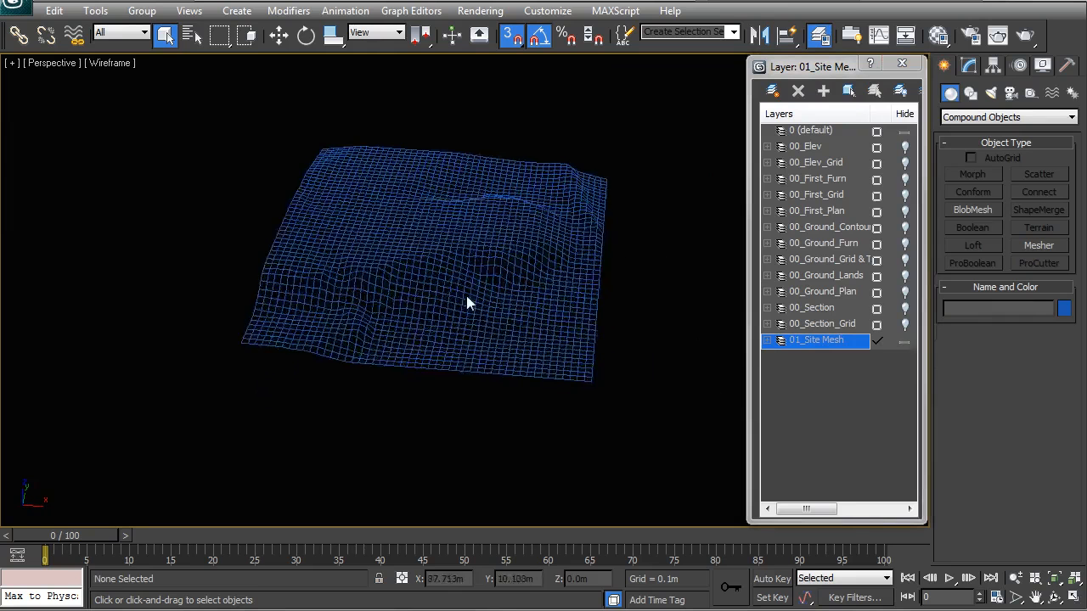
scroll(452, 287, "up", 3)
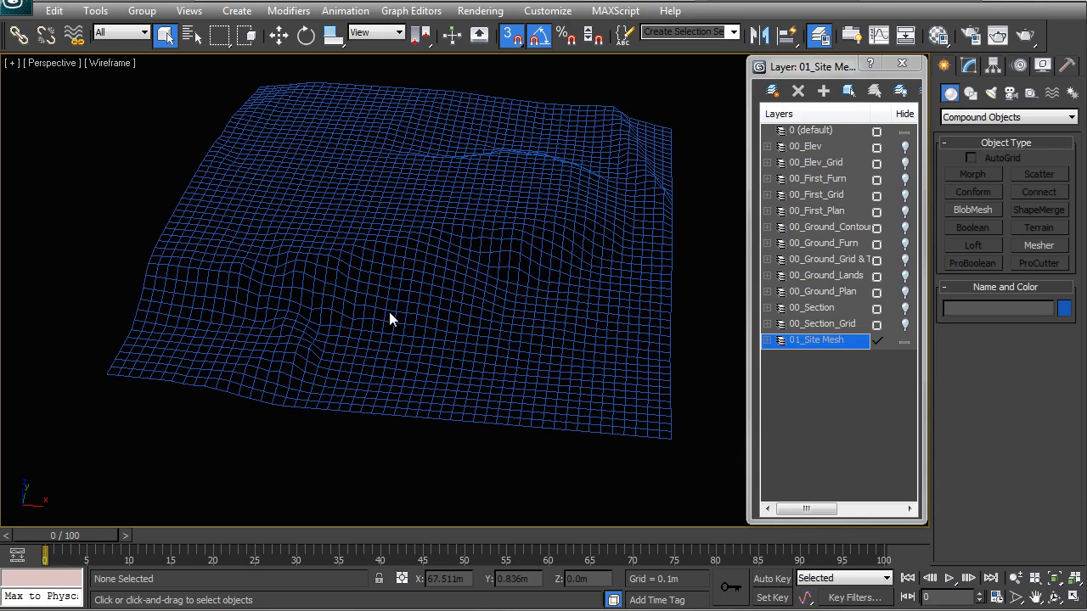
middle_click_drag(398, 313, 393, 291, "alt")
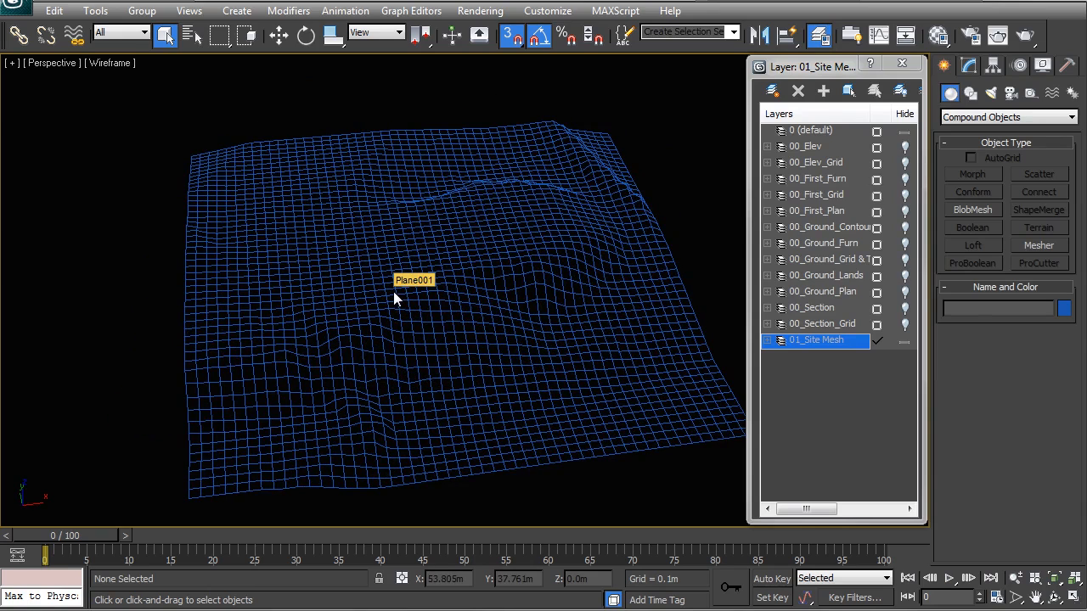
Clone the conformed plane, hide the selected copy and select the remaining plane.
left_click(393, 292)
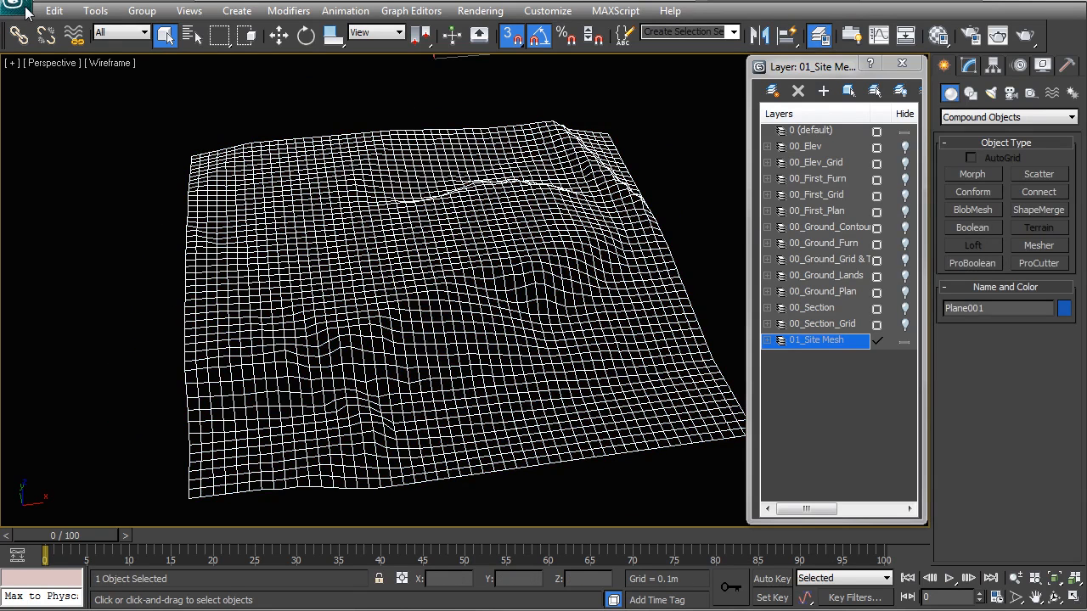
middle_click_drag(389, 359, 349, 323)
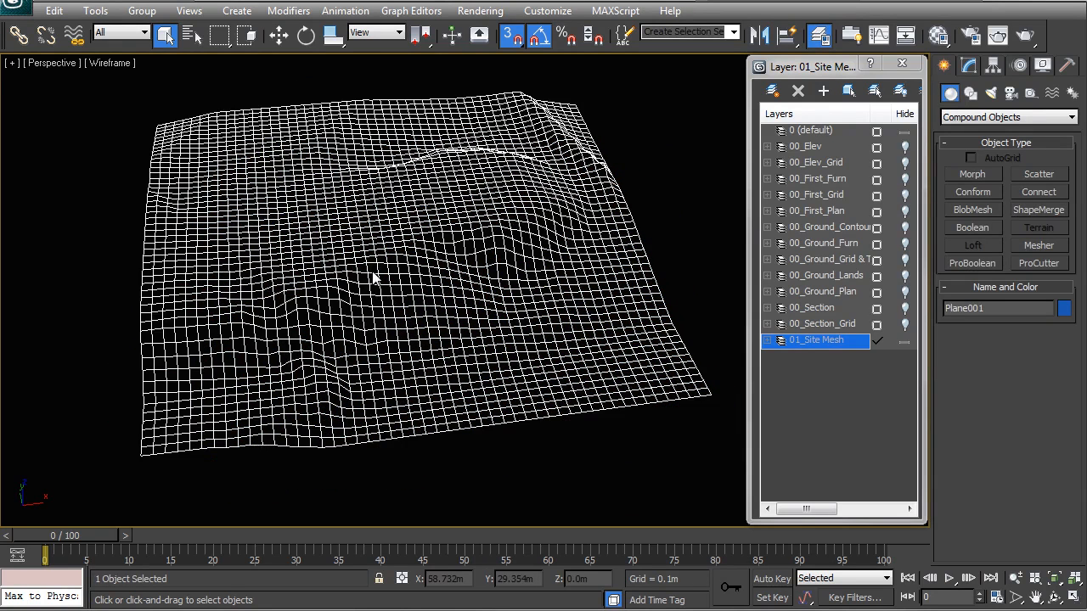
key("ctrl+v")
left_click(472, 366)
right_click(468, 231)
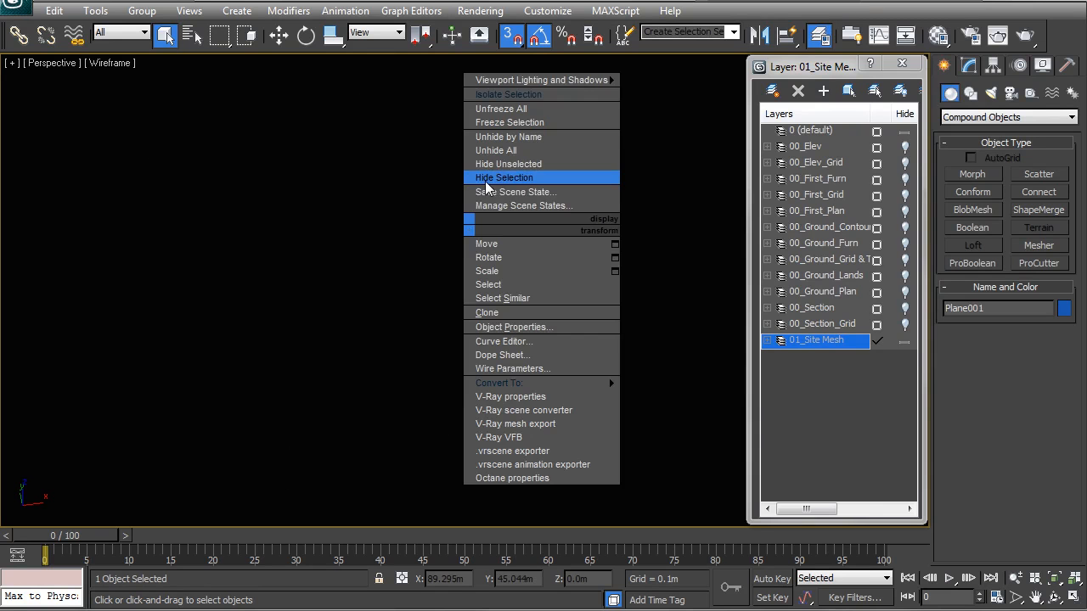
left_click(486, 185)
left_click(470, 227)
middle_click_drag(517, 222, 511, 225)
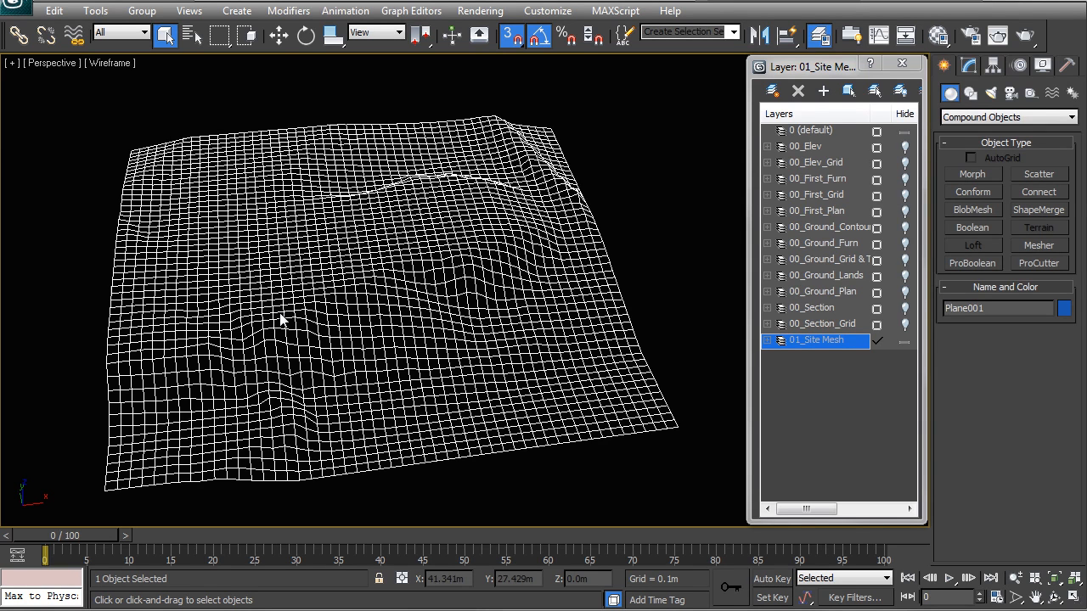
Review the Save As options for saving a copy or only the selected objects, and leave without saving.
left_click(53, 11)
left_click(16, 10)
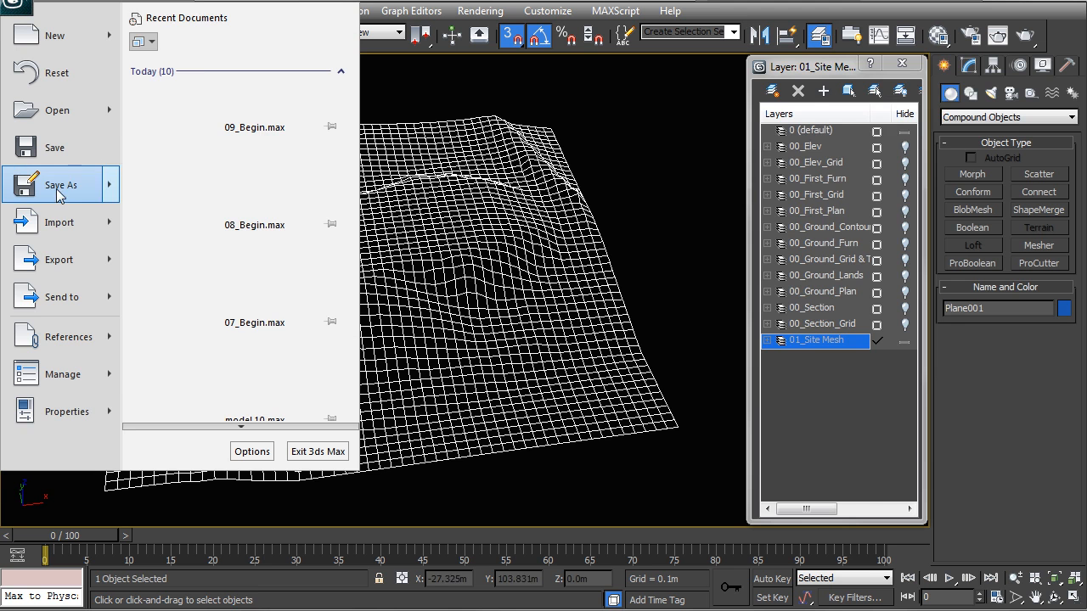
mouse_move(60, 196)
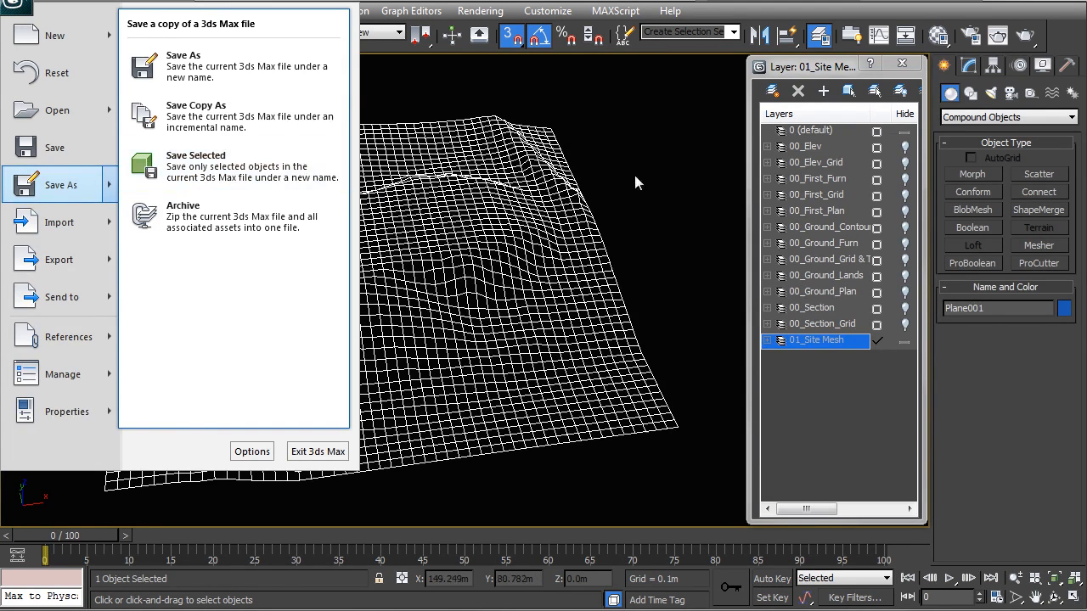
left_click(682, 178)
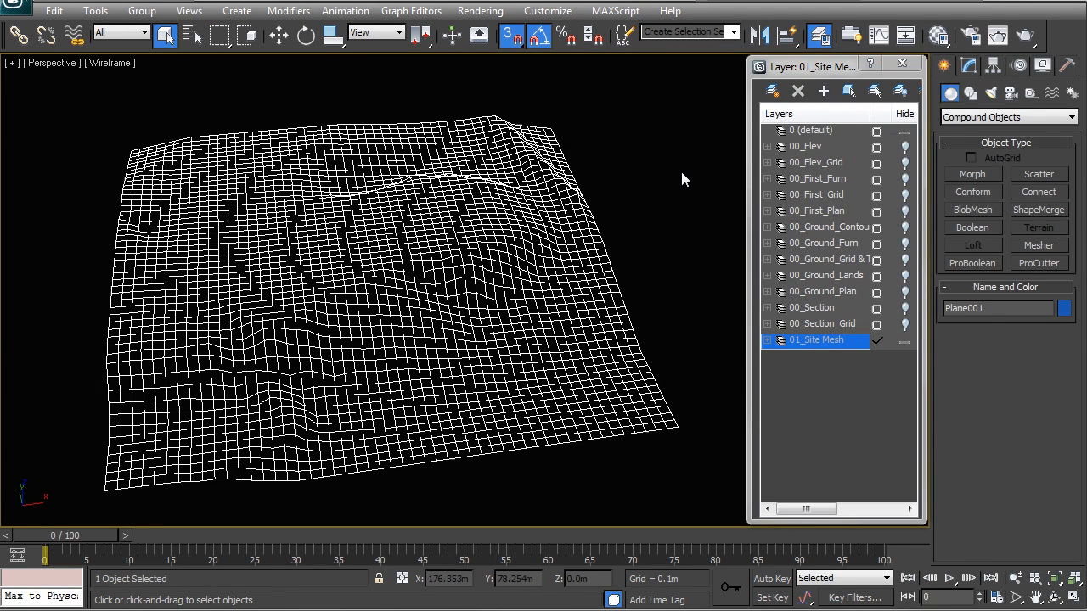
Deselect the plane and close the layer manager.
left_click(644, 220)
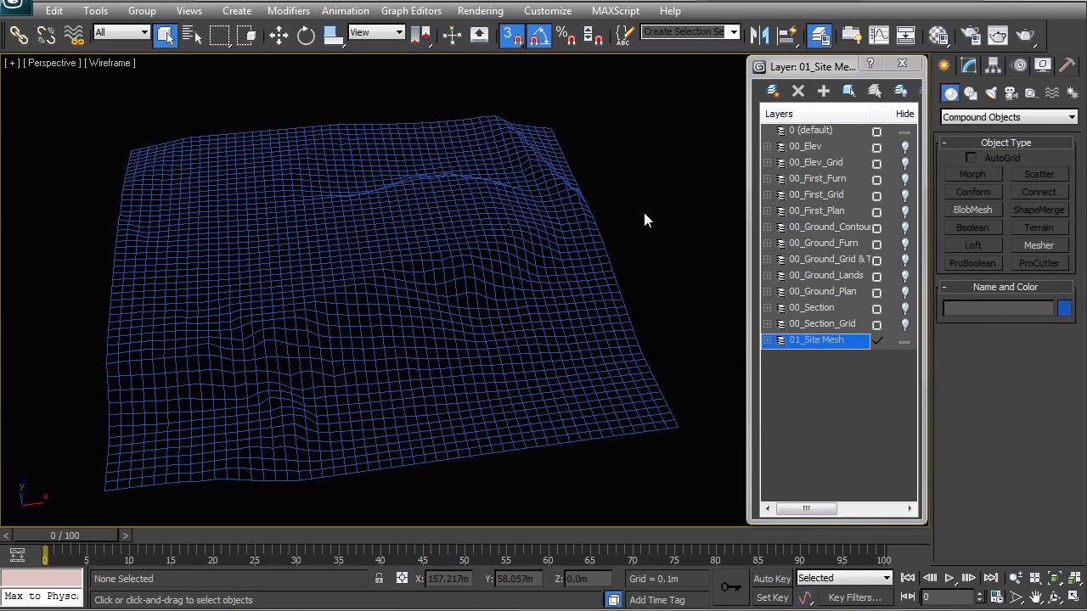
left_click(902, 63)
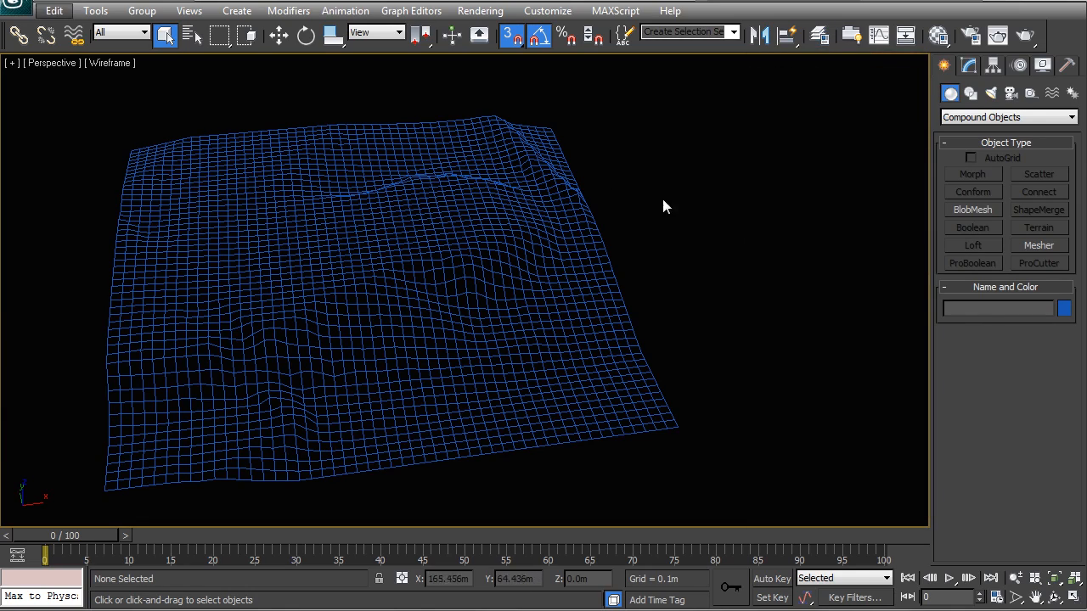
scroll(488, 229, "down", 3)
middle_click_drag(485, 274, 405, 281, "alt")
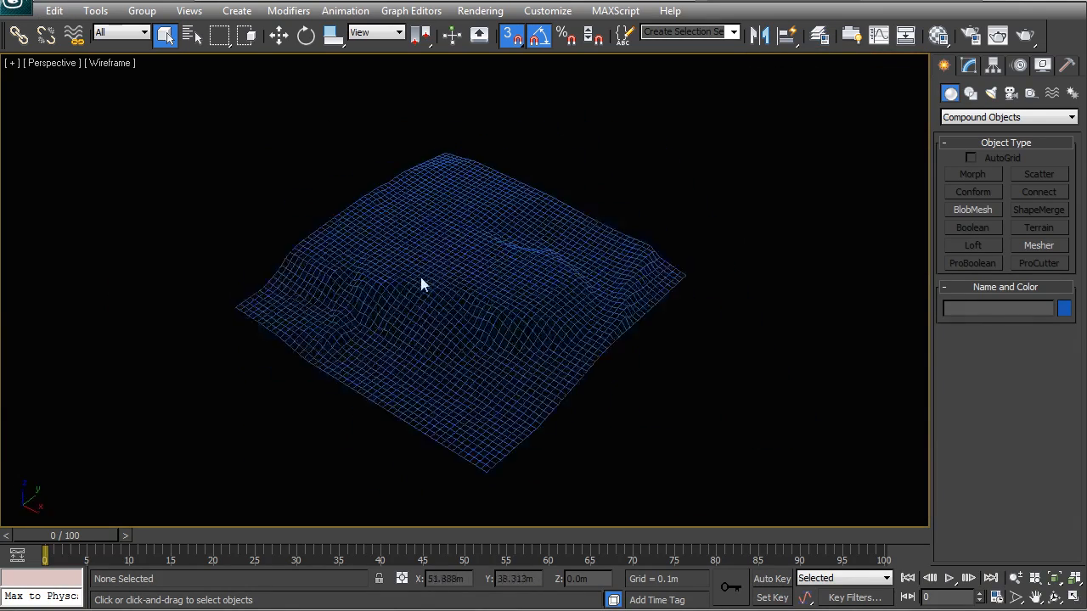
scroll(461, 252, "up", 3)
middle_click_drag(461, 252, 437, 249)
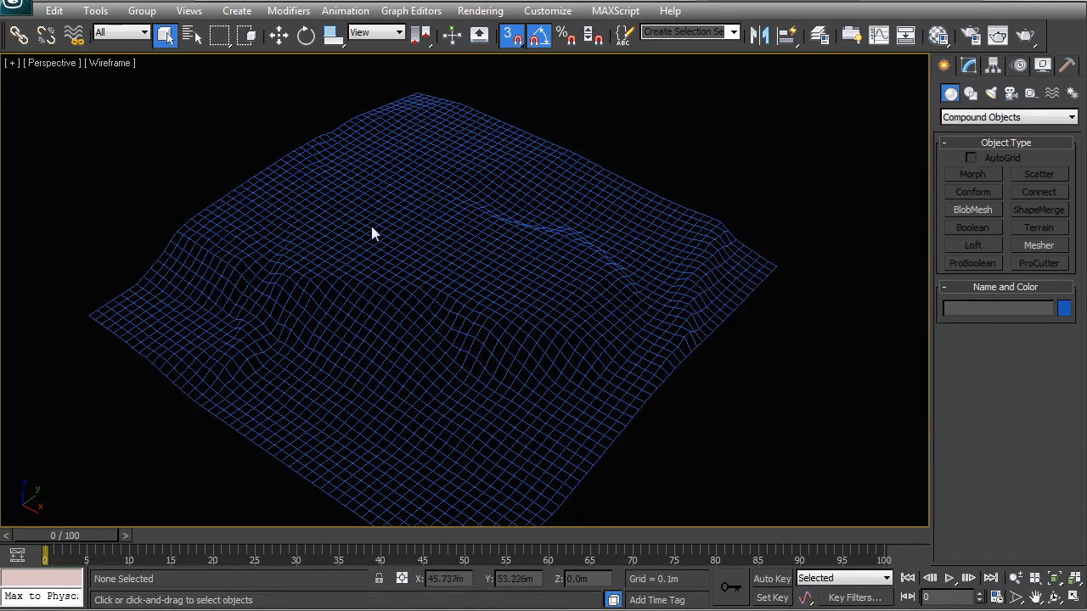